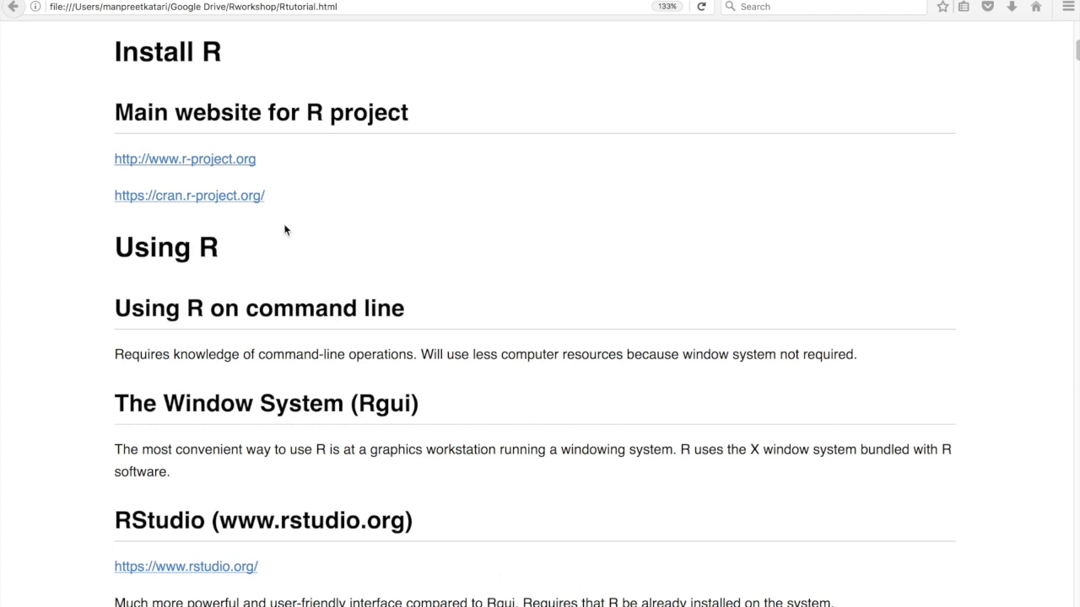
Step: Download the R-3.4.1.pkg installer for Mac OS X from the cran.r-project.org site linked in the tutorial
{"action": "left_click", "coordinate": [180, 197]}
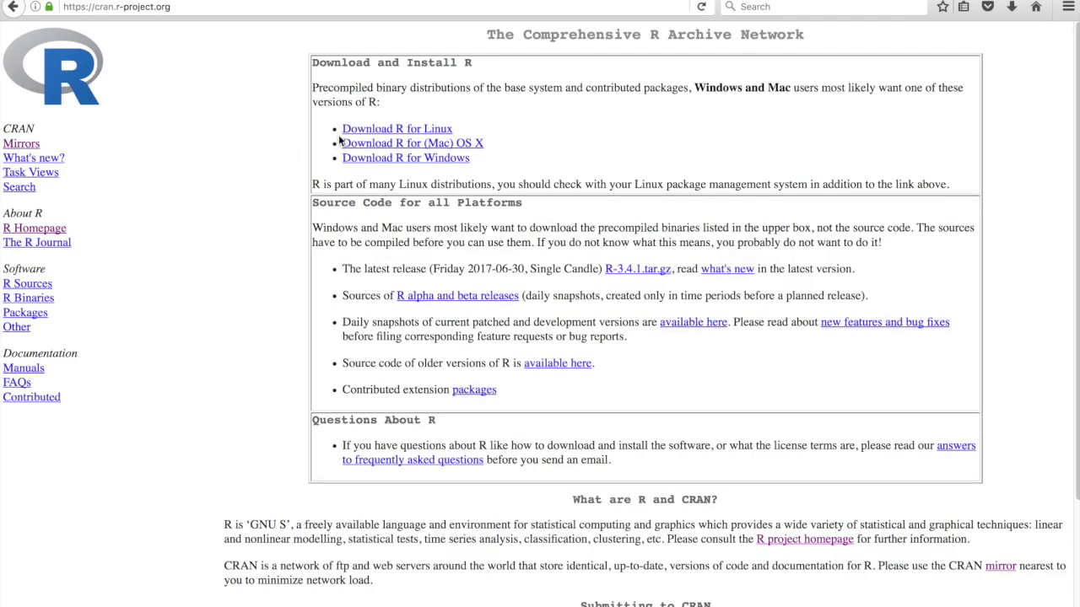
{"action": "left_click", "coordinate": [390, 145]}
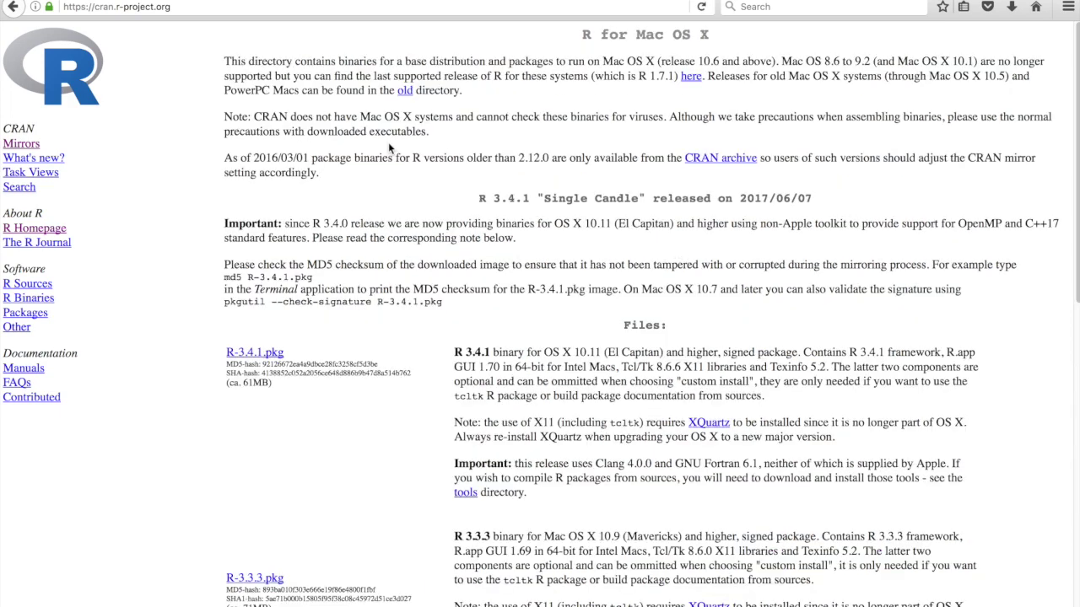
{"action": "left_click", "coordinate": [255, 354]}
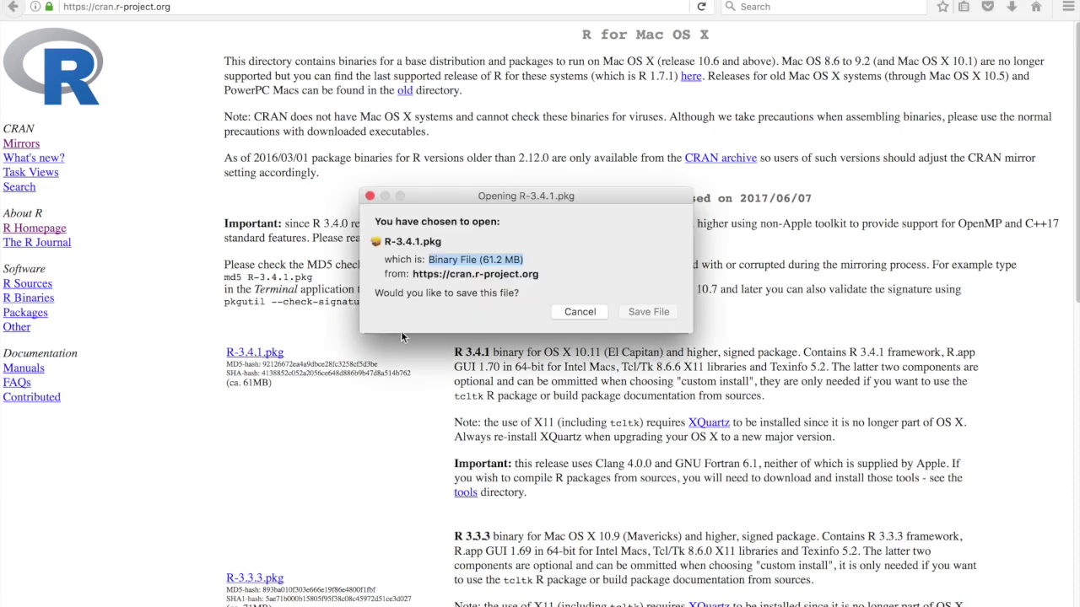
{"action": "left_click", "coordinate": [636, 315]}
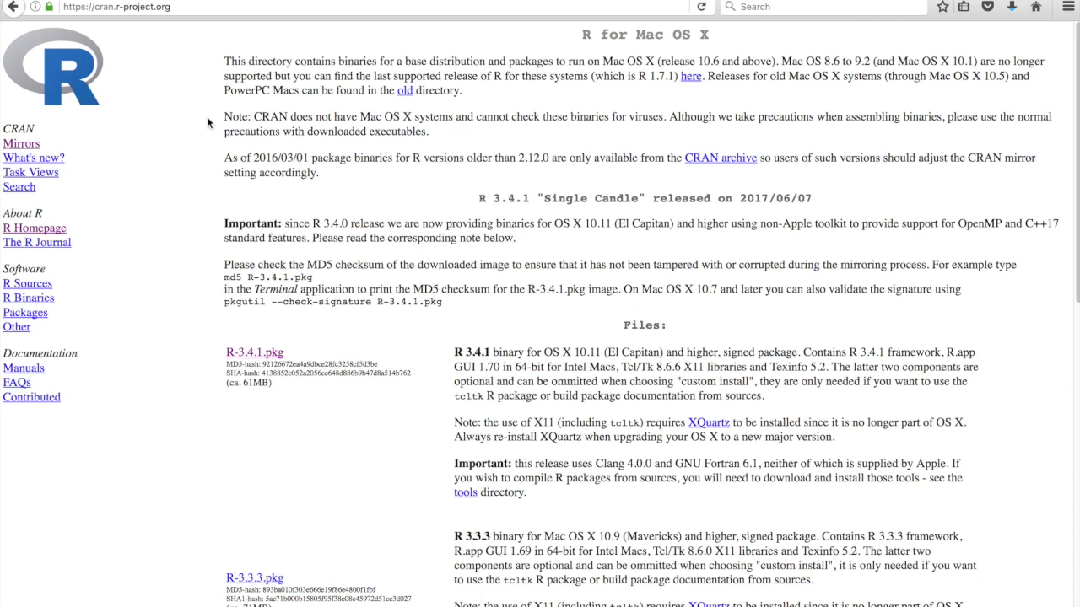
{"action": "left_click", "coordinate": [16, 8]}
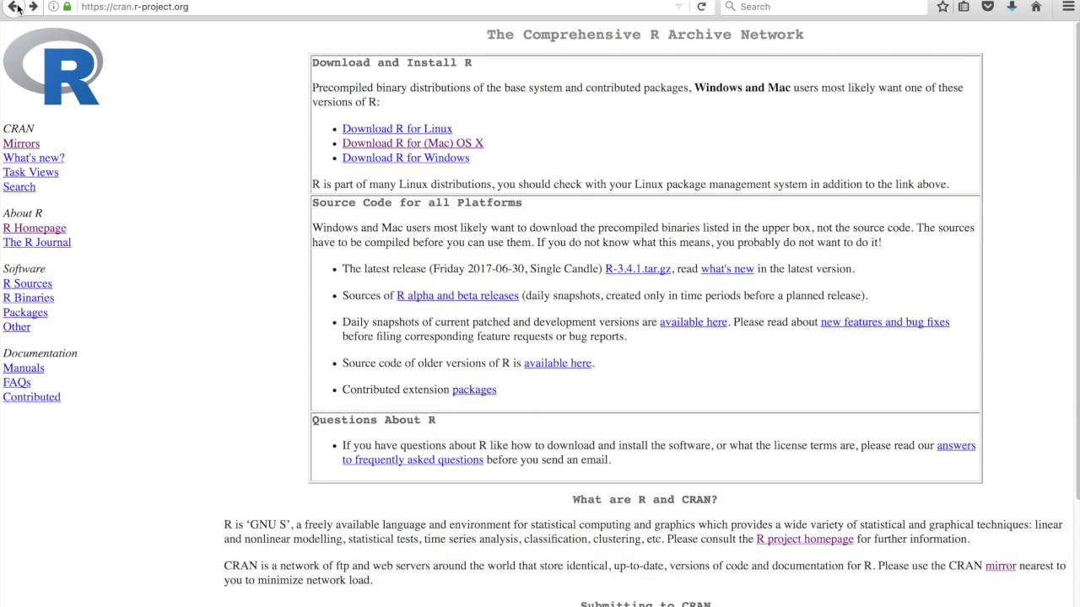
{"action": "left_click", "coordinate": [16, 9]}
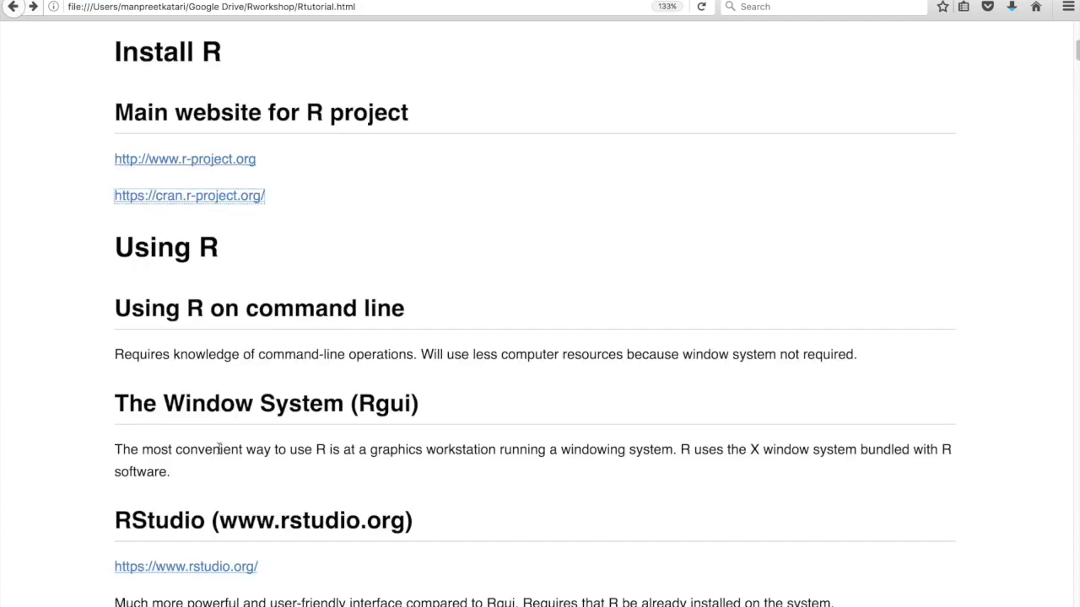
{"action": "left_click", "coordinate": [194, 574]}
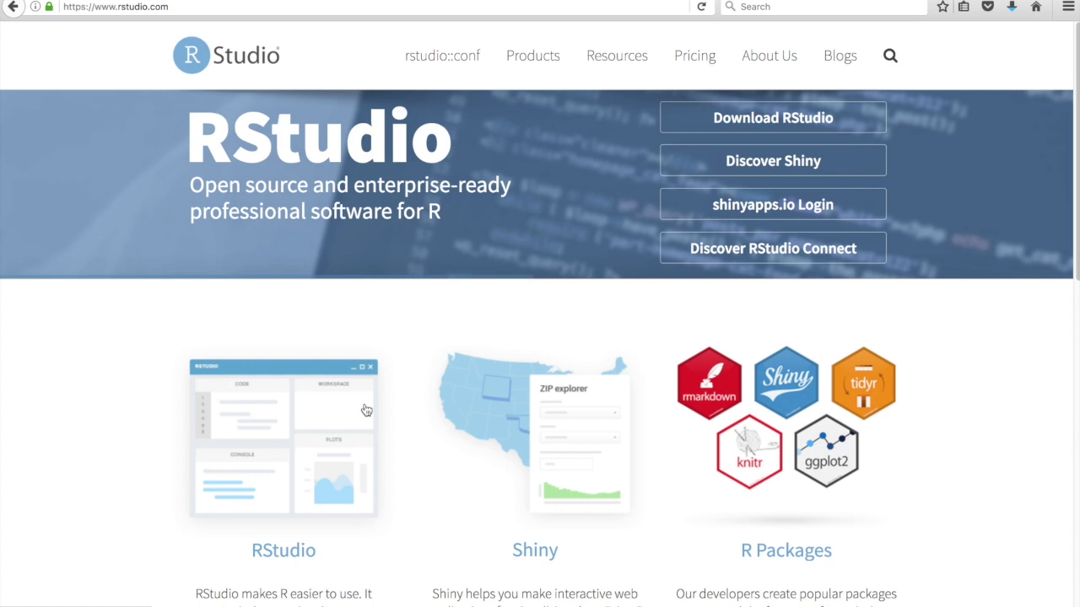
Step: Open the RStudio product page and go to its RStudio Desktop section
{"action": "scroll", "coordinate": [364, 411], "scroll_direction": "down", "scroll_amount": 2}
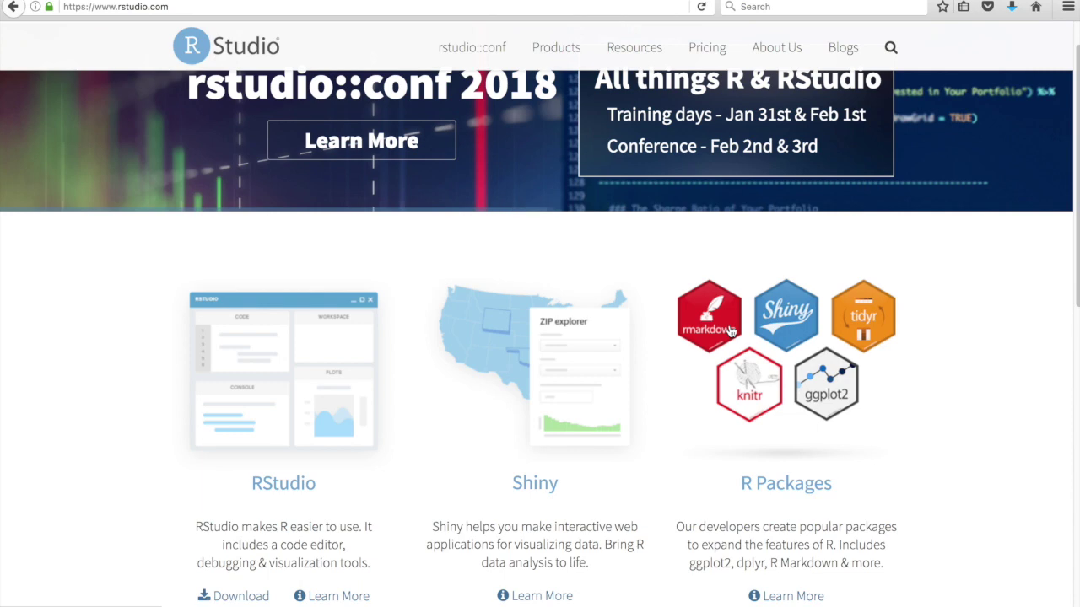
{"action": "scroll", "coordinate": [270, 346], "scroll_direction": "down", "scroll_amount": 2}
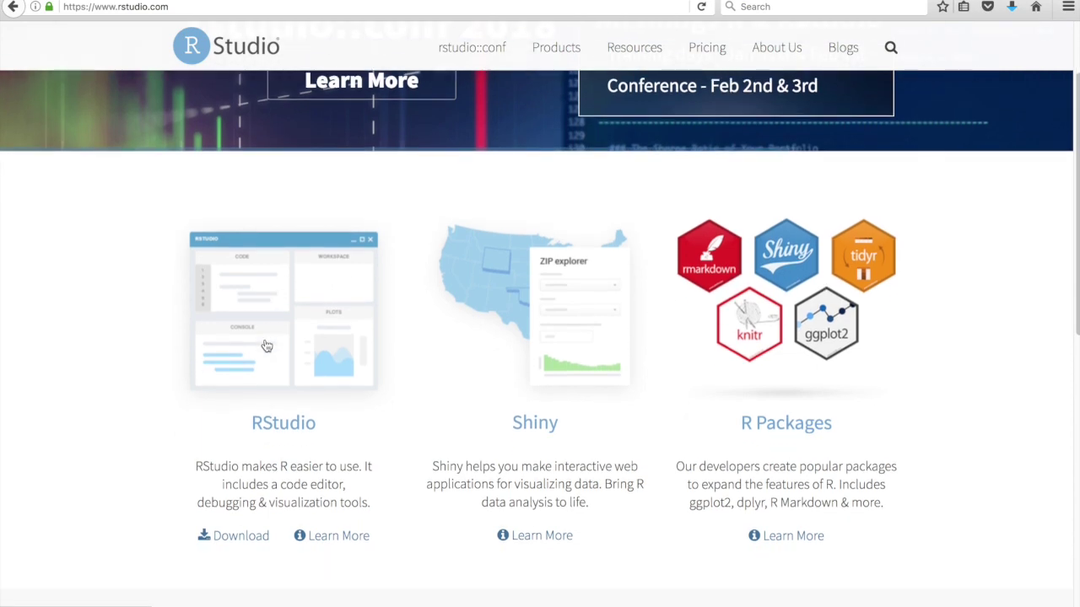
{"action": "left_click", "coordinate": [285, 426]}
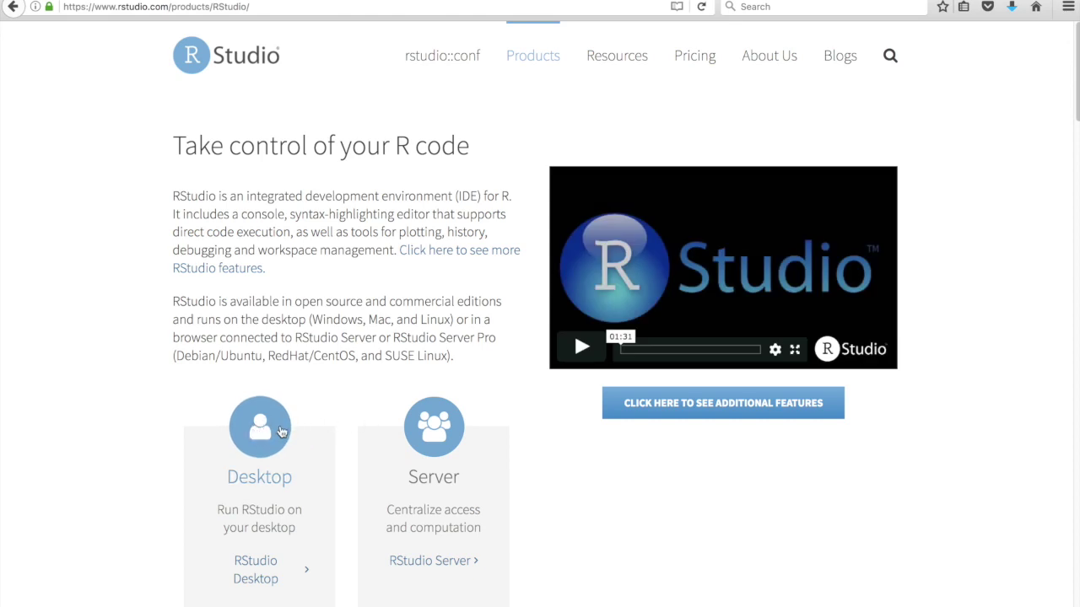
{"action": "scroll", "coordinate": [342, 399], "scroll_direction": "down", "scroll_amount": 2}
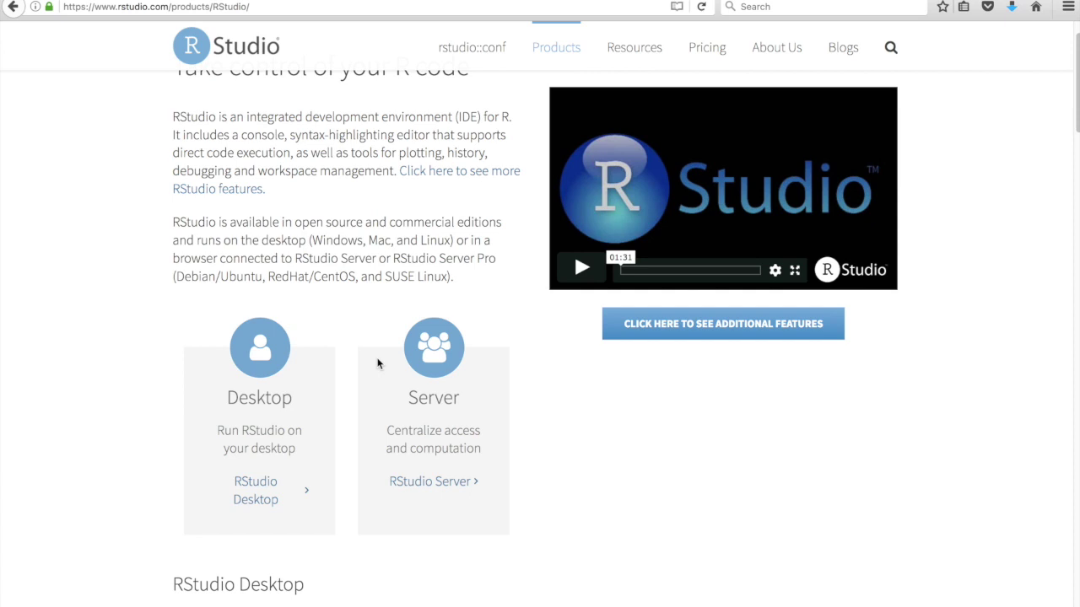
{"action": "scroll", "coordinate": [378, 363], "scroll_direction": "down", "scroll_amount": 2}
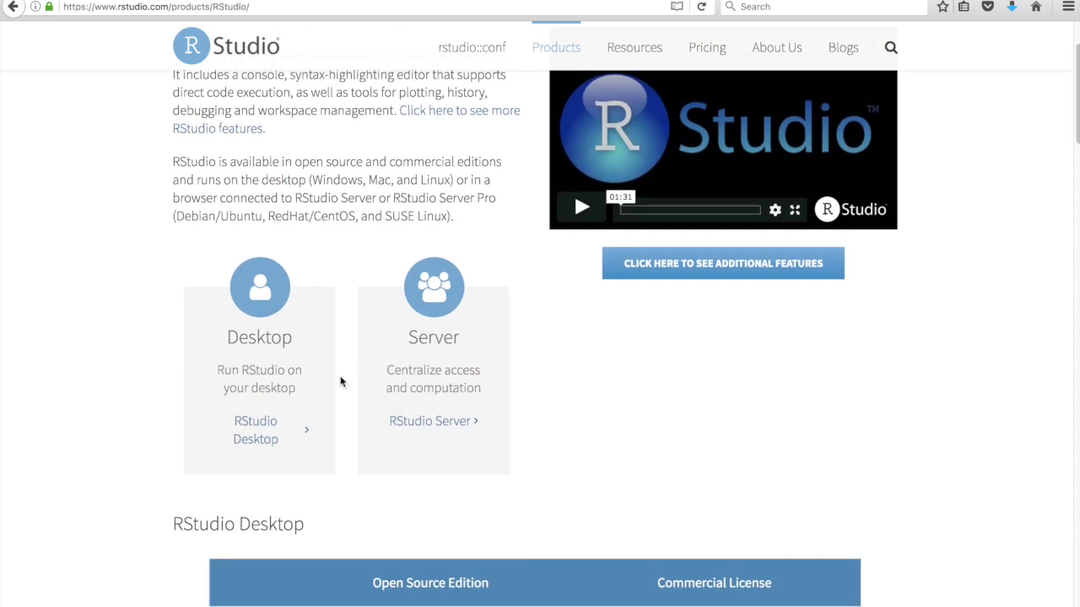
{"action": "left_click", "coordinate": [263, 430]}
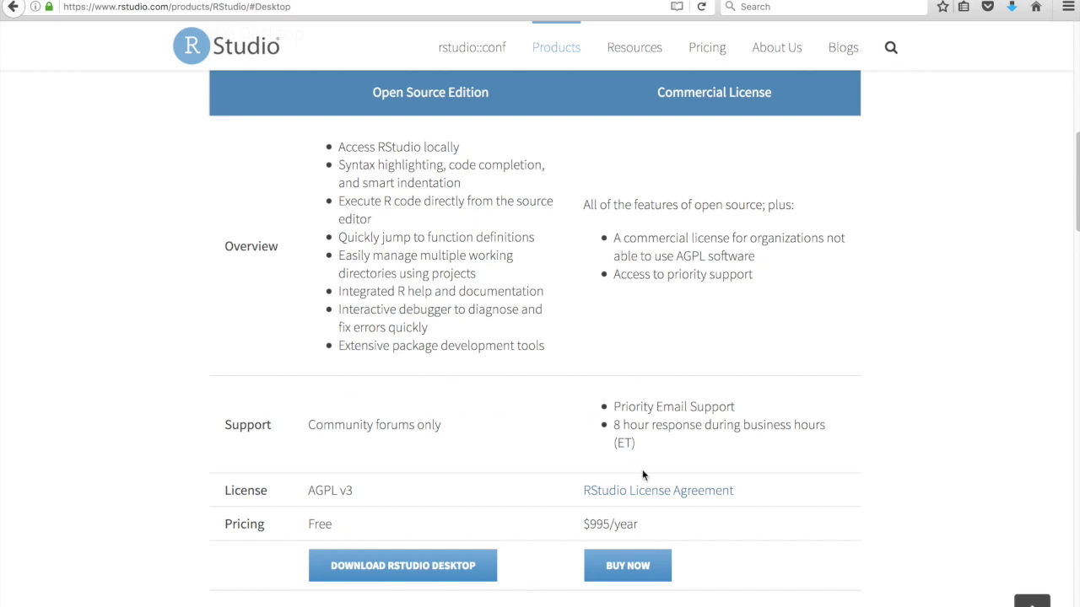
Step: Download the free RStudio Desktop 1.0.153 installer for Mac OS X 10.6+ (64-bit) and save the file
{"action": "left_click", "coordinate": [398, 568]}
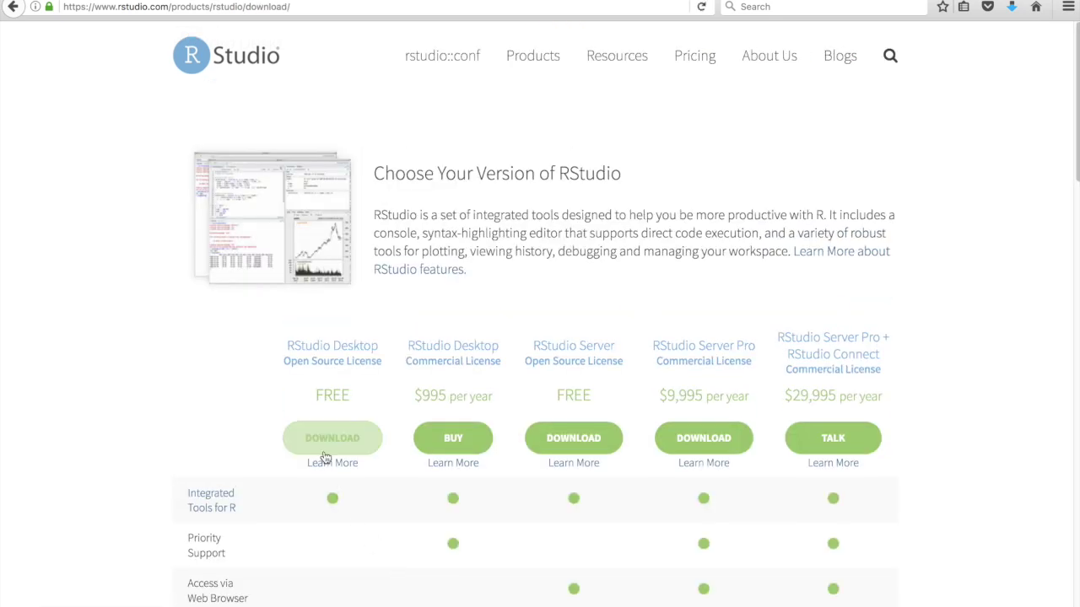
{"action": "left_click", "coordinate": [331, 439]}
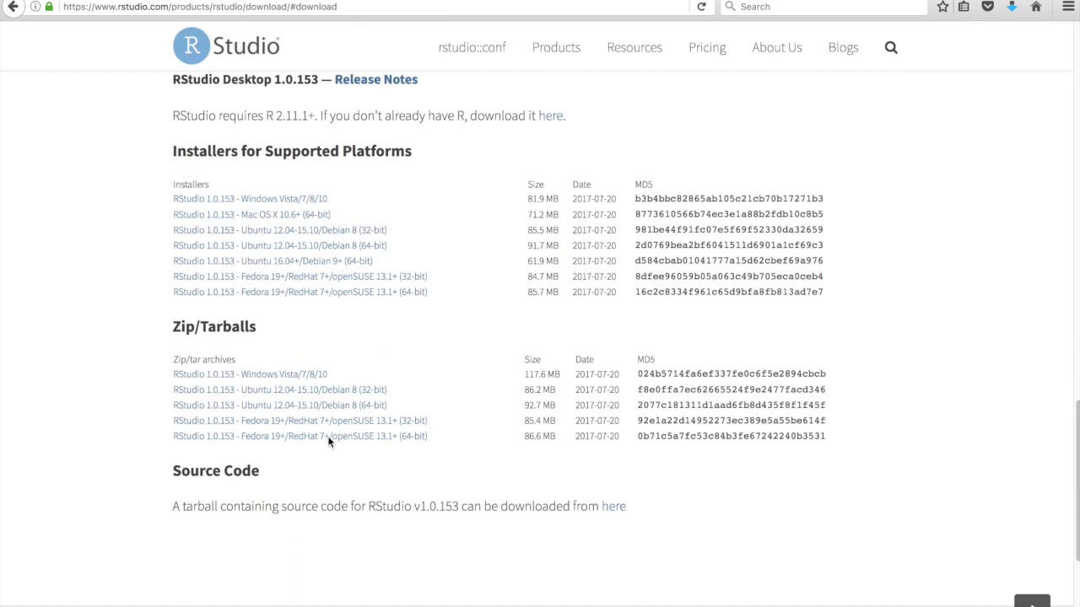
{"action": "left_click", "coordinate": [265, 218]}
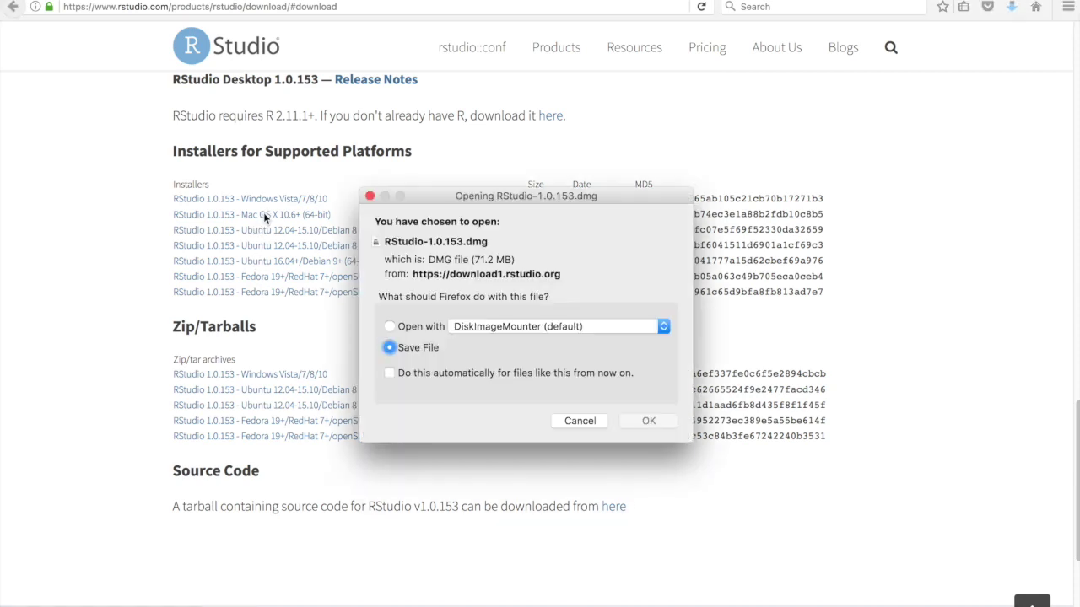
{"action": "left_click", "coordinate": [639, 423]}
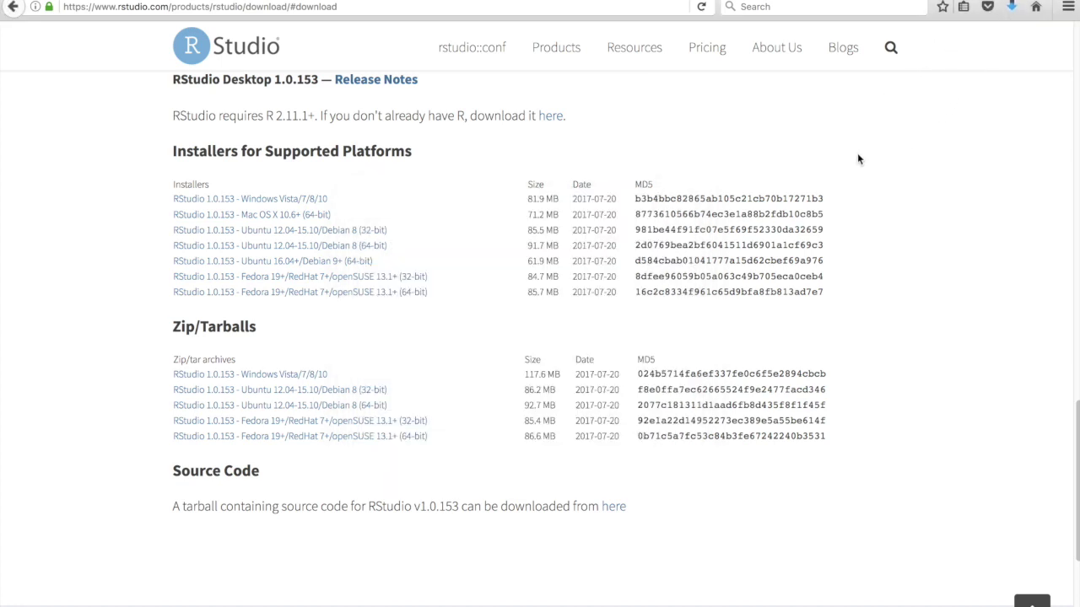
Step: Open the downloaded R-3.4.1.pkg, go through the installer's introduction pages and agree to the software license
{"action": "left_click", "coordinate": [1012, 8]}
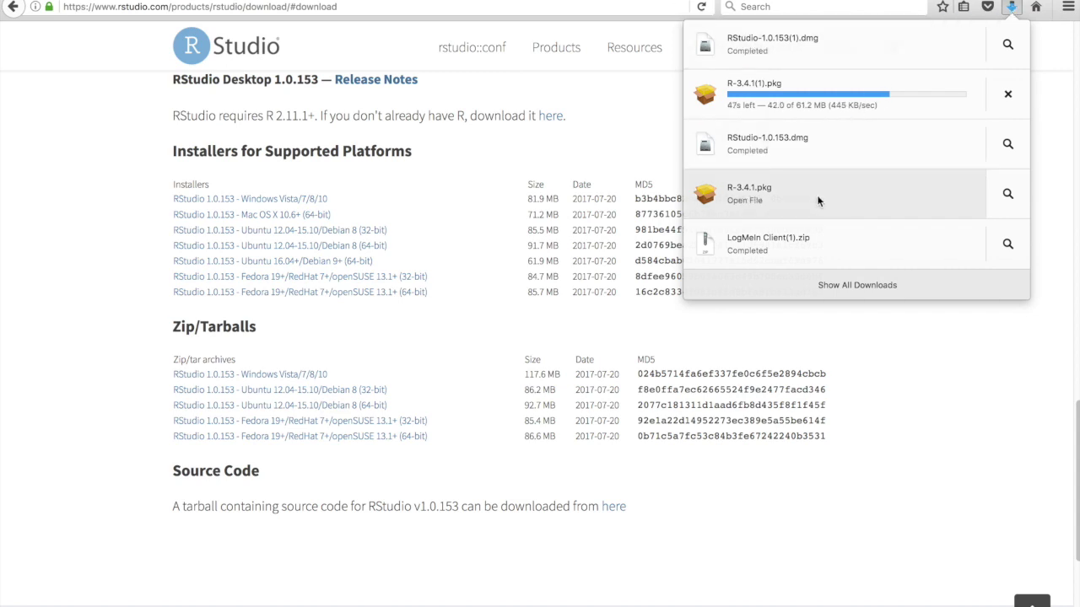
{"action": "left_click", "coordinate": [790, 191]}
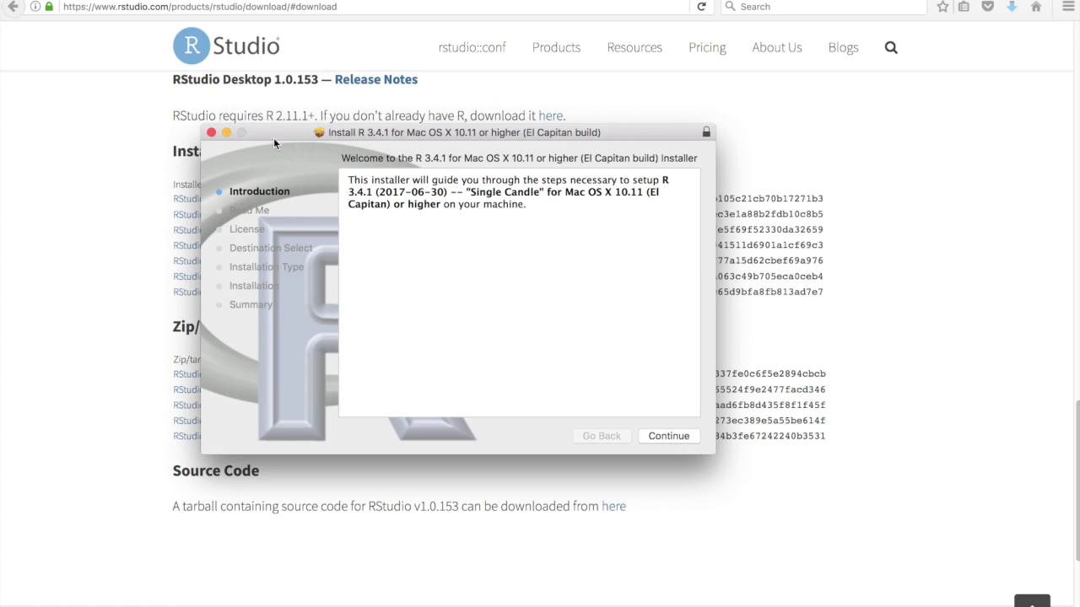
{"action": "left_click", "coordinate": [669, 437]}
{"action": "left_click", "coordinate": [670, 437]}
{"action": "left_click", "coordinate": [669, 437]}
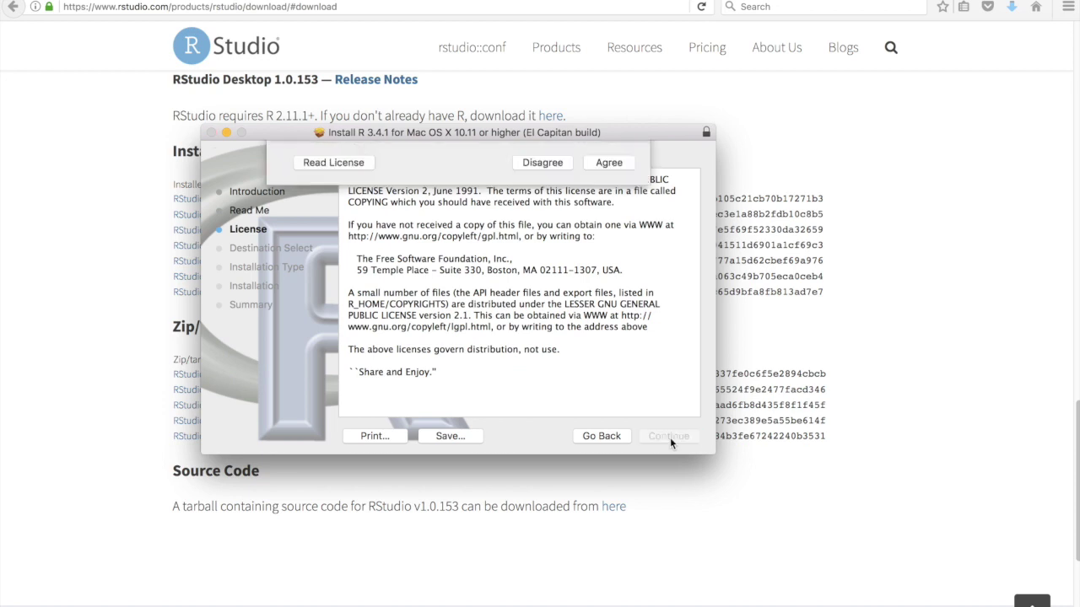
{"action": "left_click", "coordinate": [608, 256]}
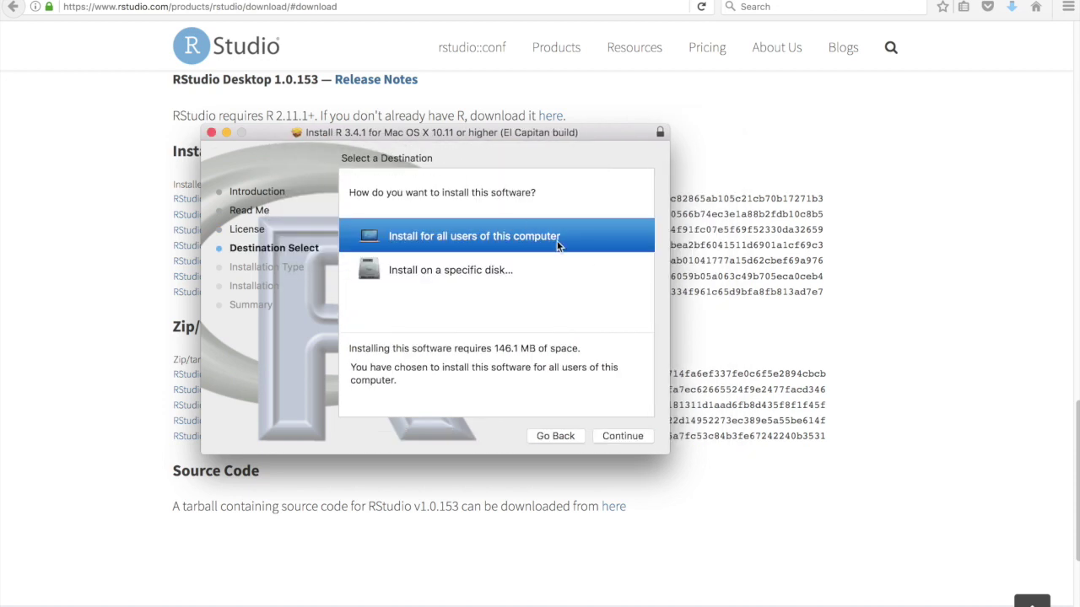
Step: Run the standard R 3.4.1 installation for all users, authorize it with the account password, and close the installer
{"action": "left_click", "coordinate": [628, 437]}
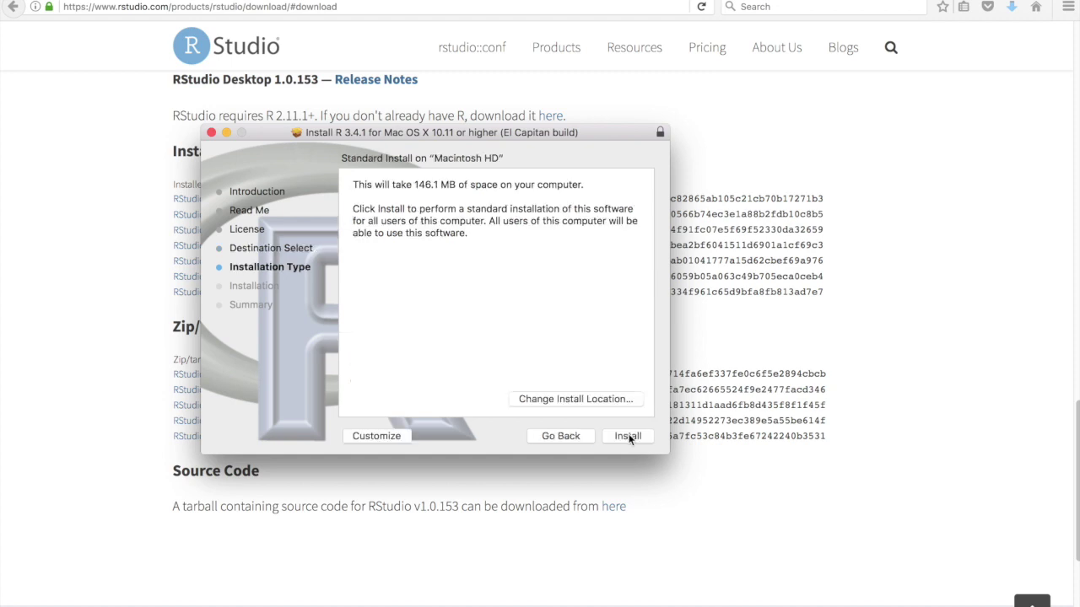
{"action": "left_click", "coordinate": [628, 437]}
{"action": "type", "text": "********"}
{"action": "key", "text": "Return"}
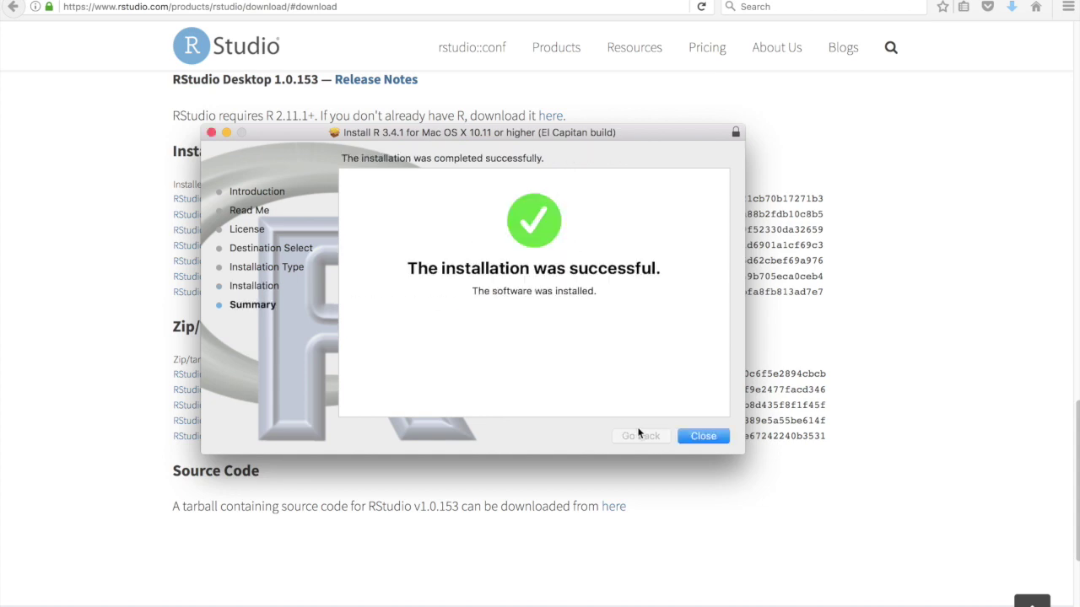
{"action": "left_click", "coordinate": [702, 436]}
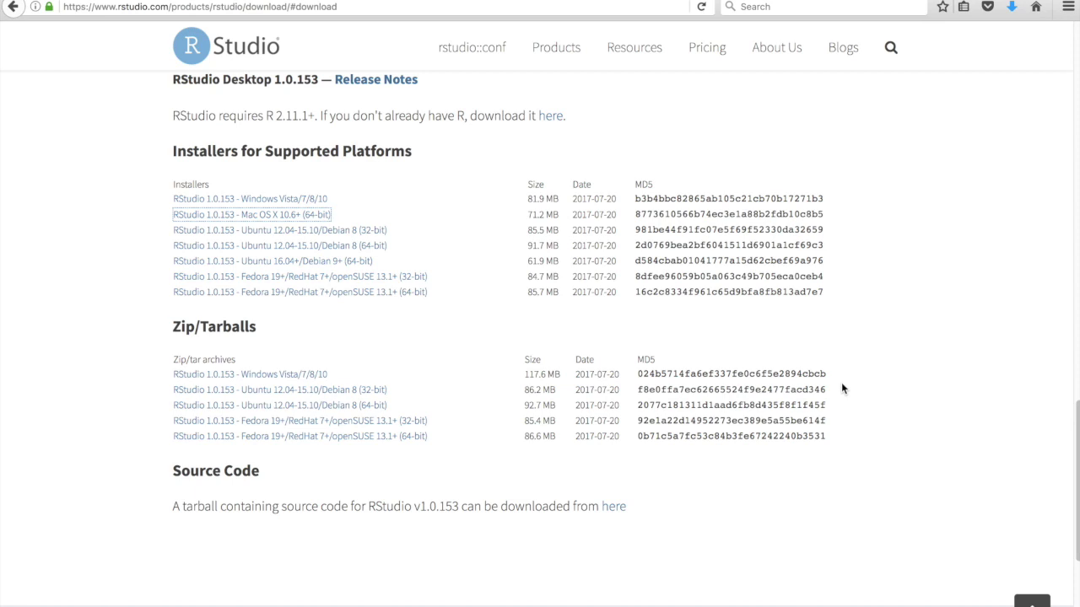
Step: Switch to iTerm and start R on the command line
{"action": "key", "text": "super+space"}
{"action": "type", "text": "rstu"}
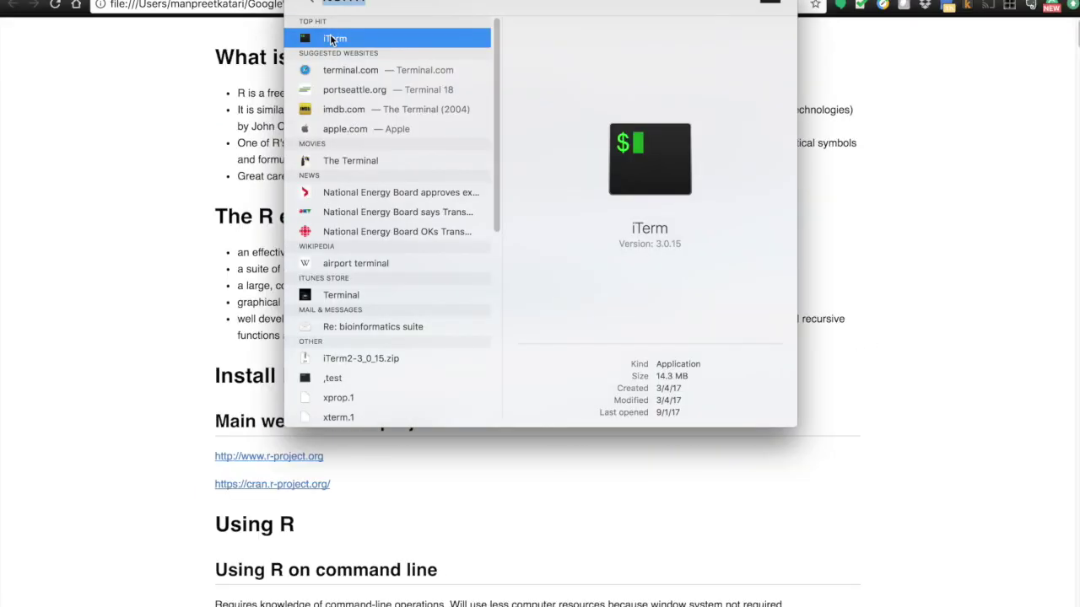
{"action": "key", "text": "Return"}
{"action": "left_click_drag", "start_coordinate": [315, 15], "coordinate": [390, 142]}
{"action": "type", "text": "R"}
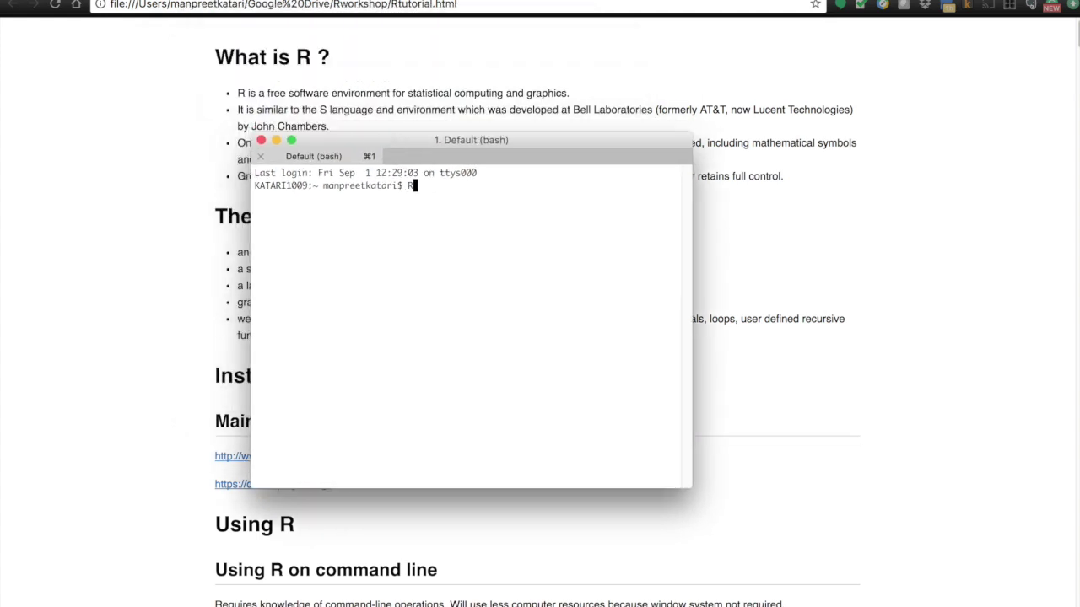
{"action": "key", "text": "Return"}
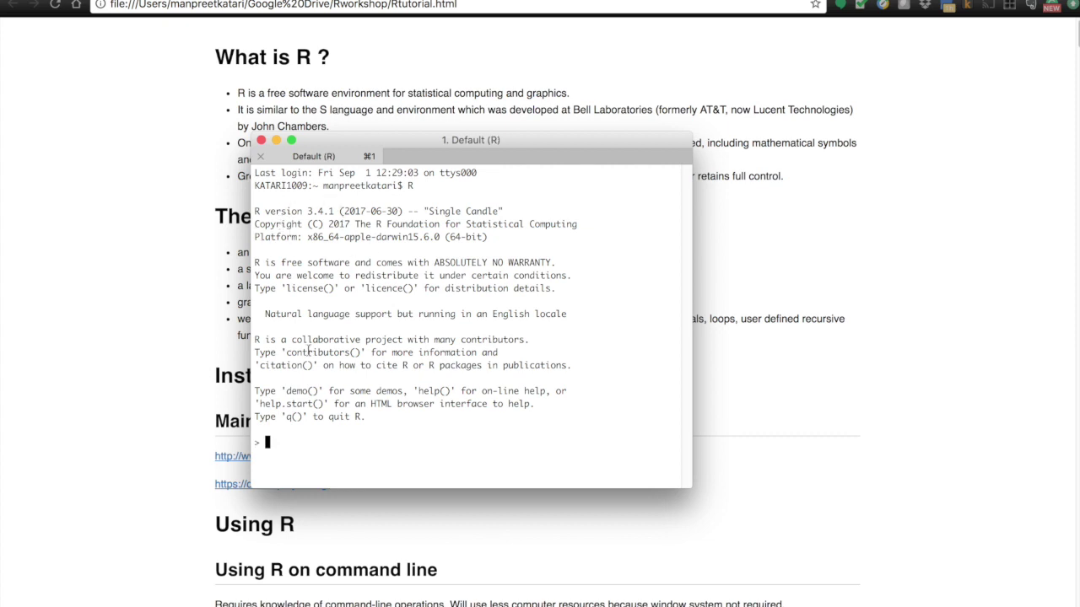
Step: Run print("hello") in the command-line R session, and quit R with q() without saving the workspace image
{"action": "type", "text": "print(\"hello\")"}
{"action": "key", "text": "Return"}
{"action": "type", "text": "q()"}
{"action": "key", "text": "Return"}
{"action": "type", "text": "n"}
{"action": "key", "text": "Return"}
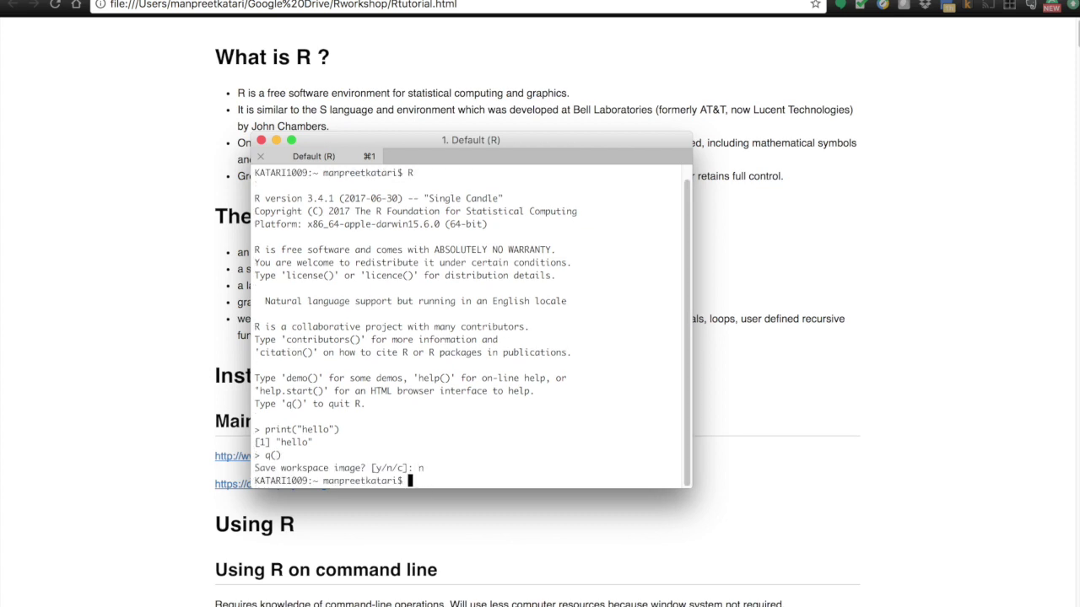
Step: Close the iTerm window, launch the R application, and move its console window fully into view
{"action": "left_click", "coordinate": [261, 140]}
{"action": "key", "text": "super+space"}
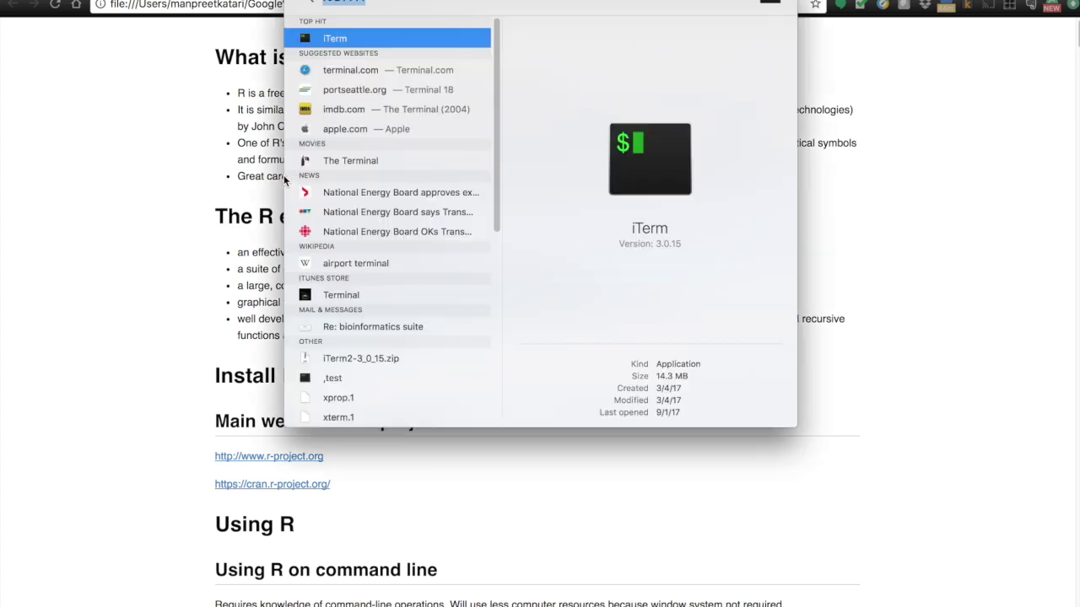
{"action": "type", "text": "rg"}
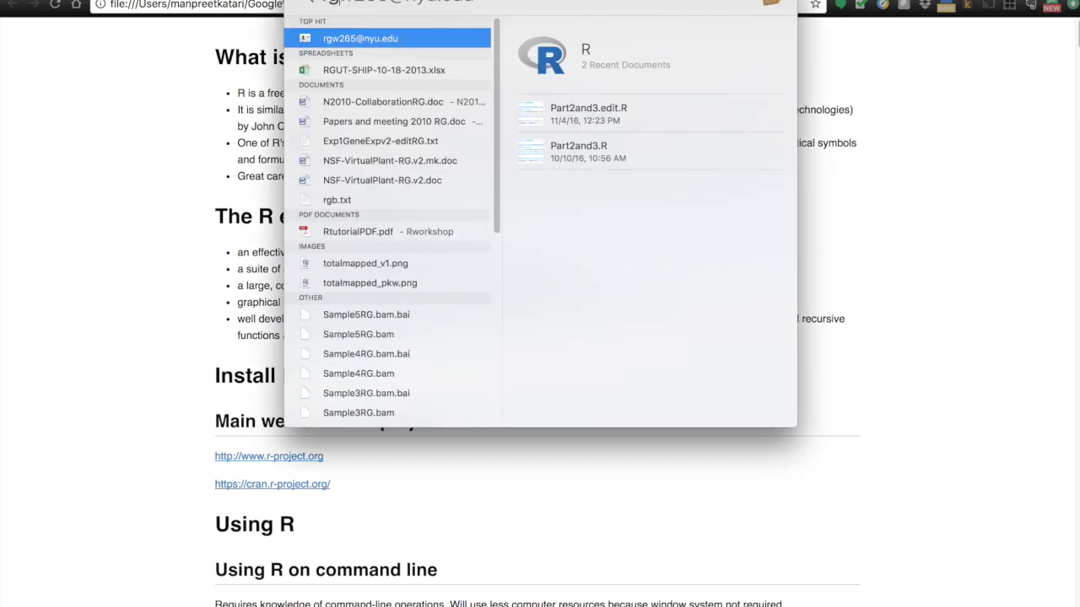
{"action": "key", "text": "BackSpace"}
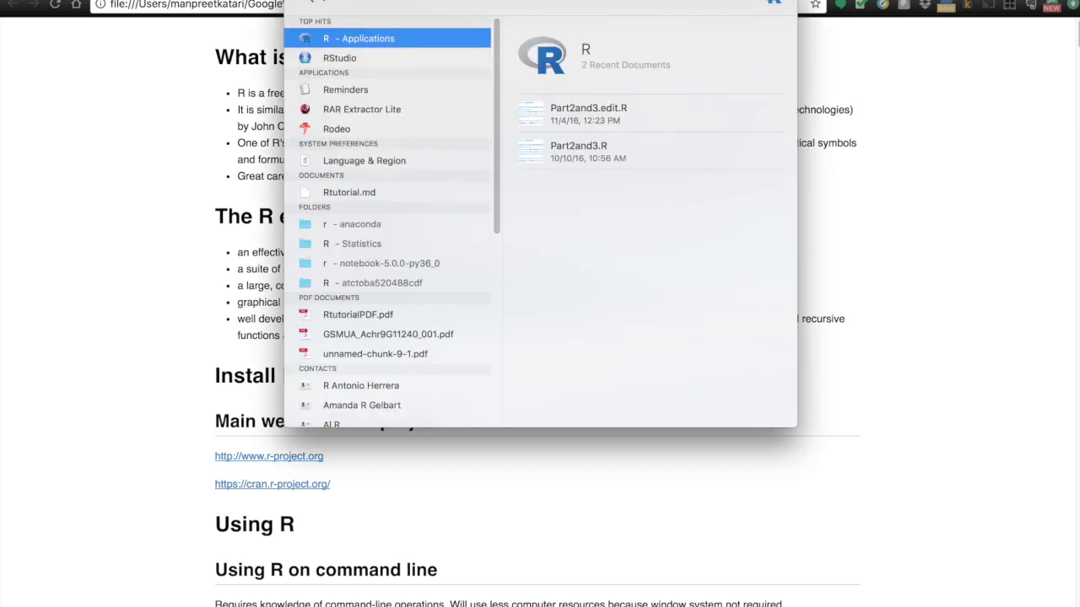
{"action": "left_click", "coordinate": [331, 39]}
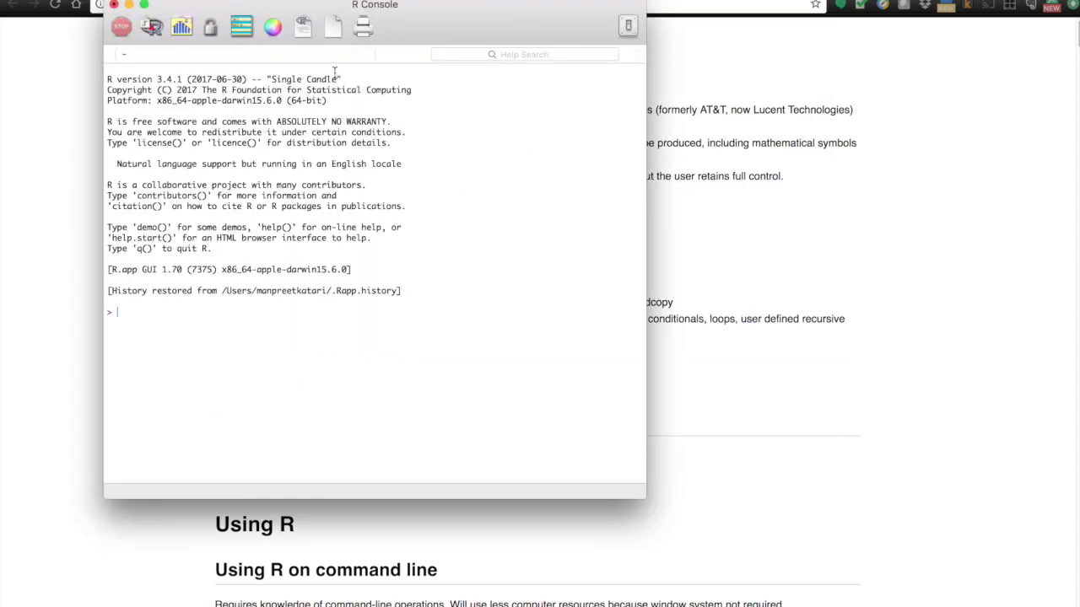
{"action": "left_click_drag", "start_coordinate": [297, 12], "coordinate": [323, 75]}
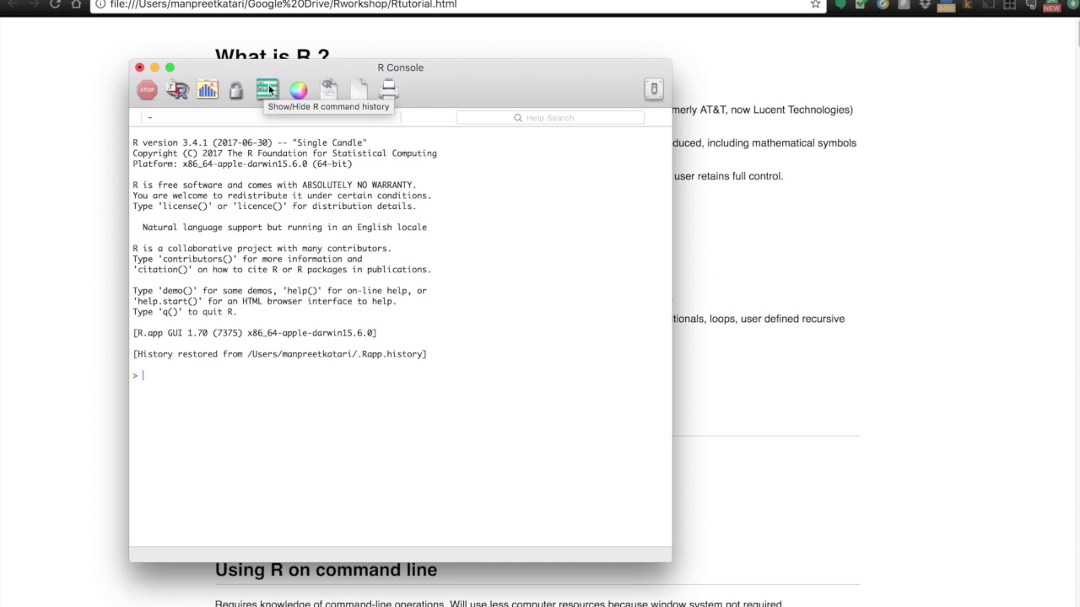
Step: Create a new R script document containing print("hello") and execute that line in the R Console
{"action": "left_click", "coordinate": [356, 90]}
{"action": "left_click_drag", "start_coordinate": [668, 76], "coordinate": [725, 118]}
{"action": "type", "text": "print(\"hello\")"}
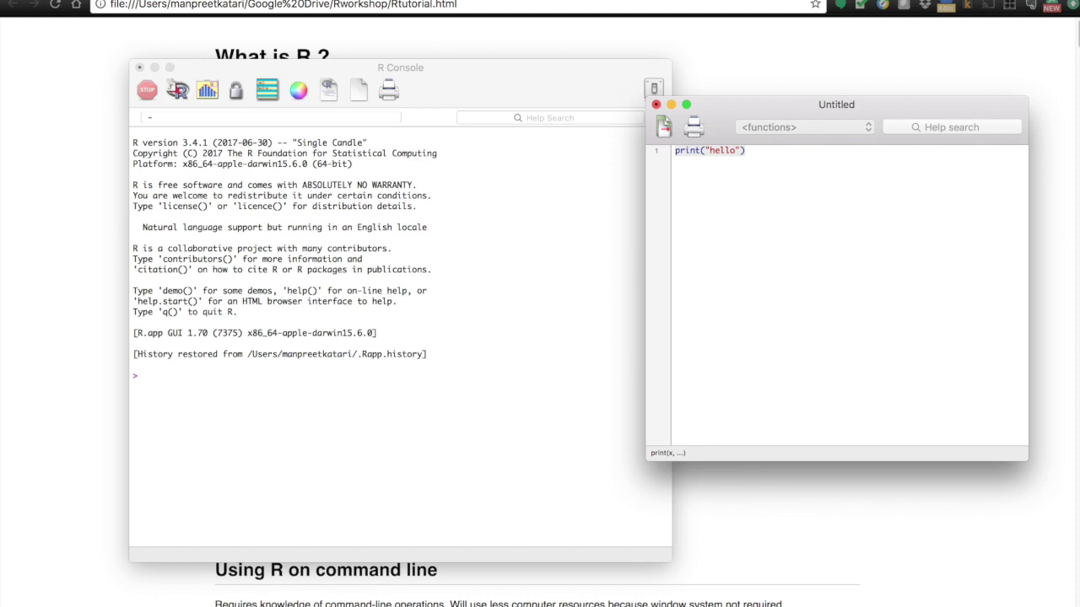
{"action": "key", "text": "super+Return"}
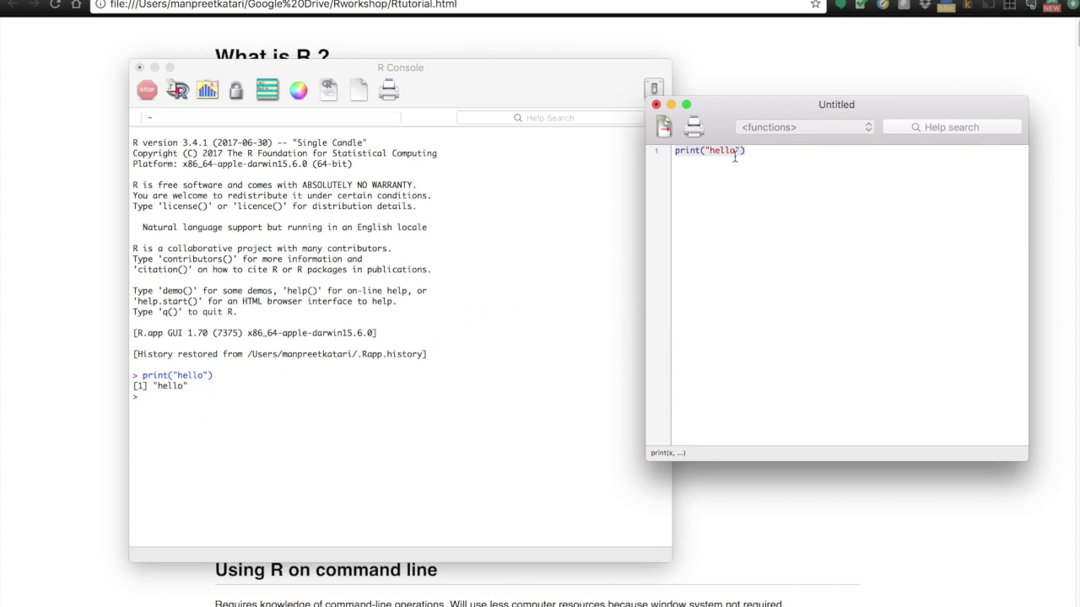
Step: Close the untitled script document and the R Console window
{"action": "left_click", "coordinate": [658, 106]}
{"action": "left_click", "coordinate": [805, 222]}
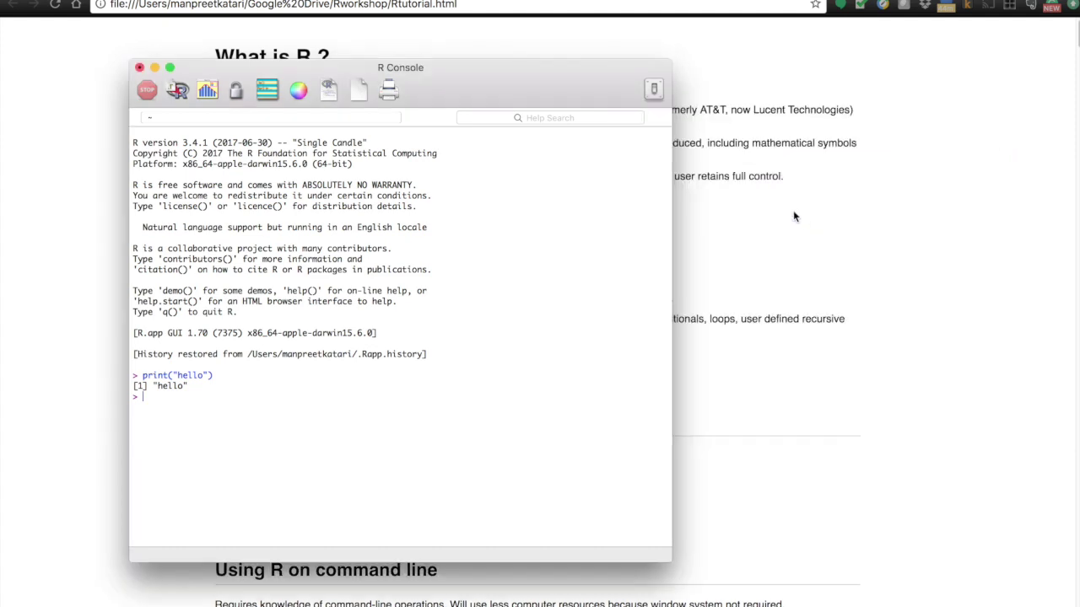
{"action": "left_click", "coordinate": [140, 68]}
{"action": "left_click", "coordinate": [338, 185]}
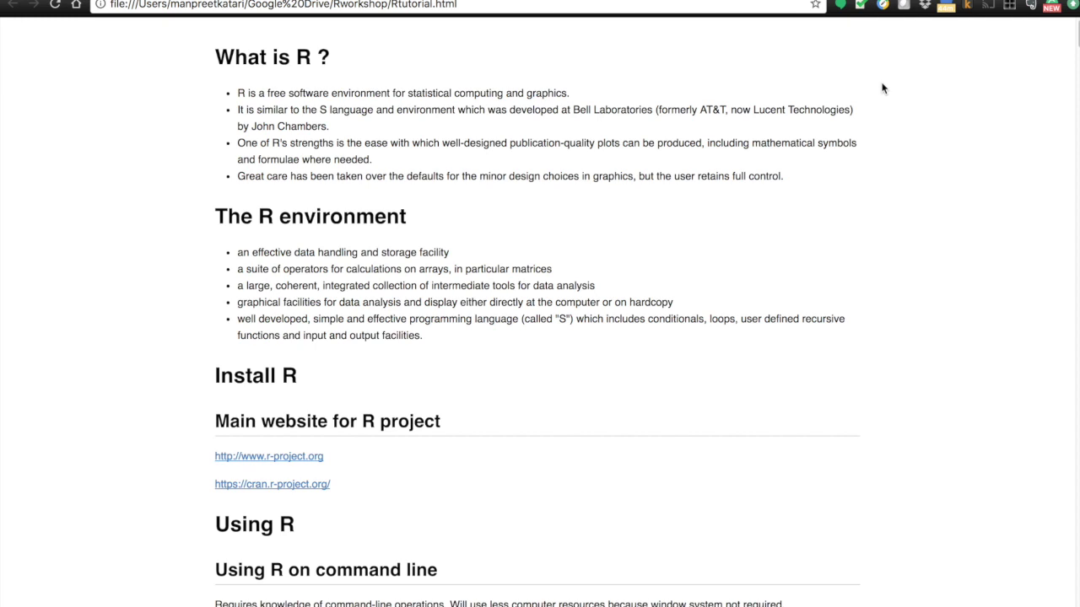
Step: Switch to Firefox, open the downloaded RStudio-1.0.153.dmg, and copy RStudio.app into the Applications folder, replacing the existing copy
{"action": "key", "text": "super+Tab"}
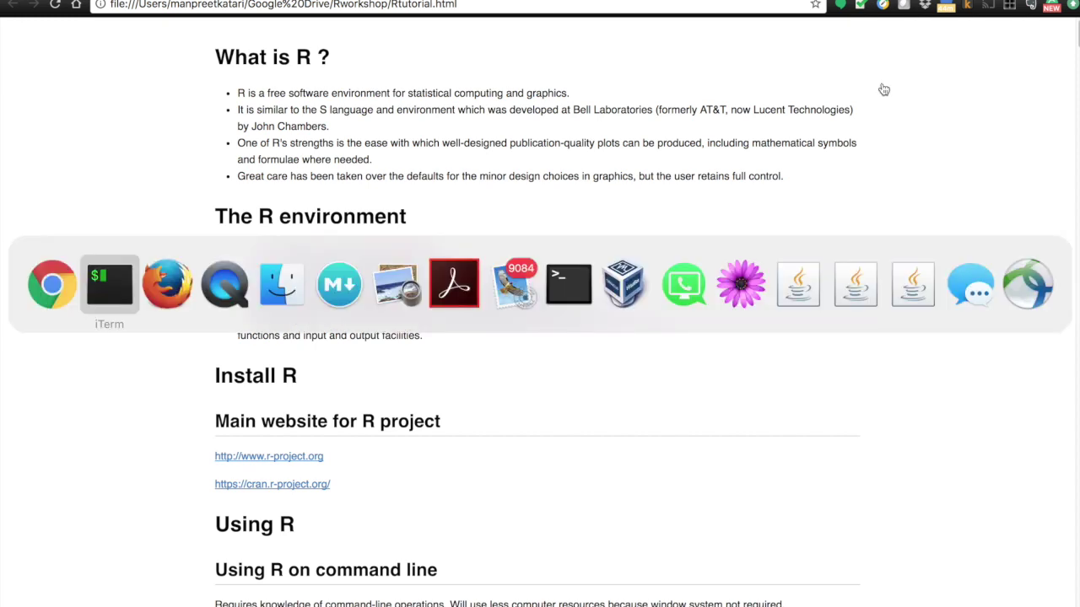
{"action": "key", "text": "super+Tab"}
{"action": "left_click", "coordinate": [1012, 7]}
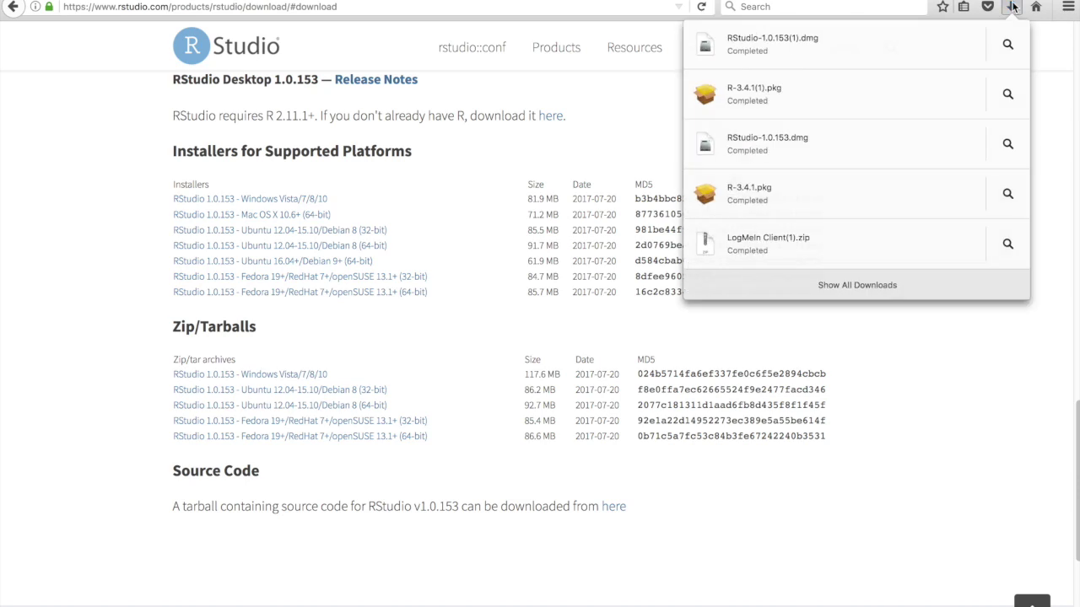
{"action": "left_click", "coordinate": [897, 149]}
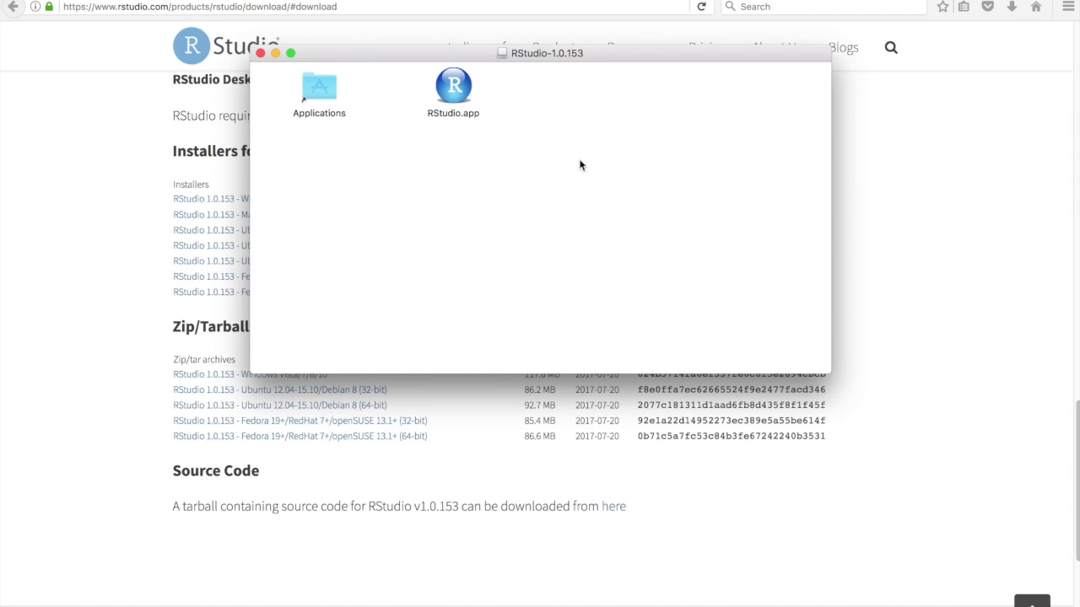
{"action": "left_click_drag", "start_coordinate": [453, 87], "coordinate": [322, 90]}
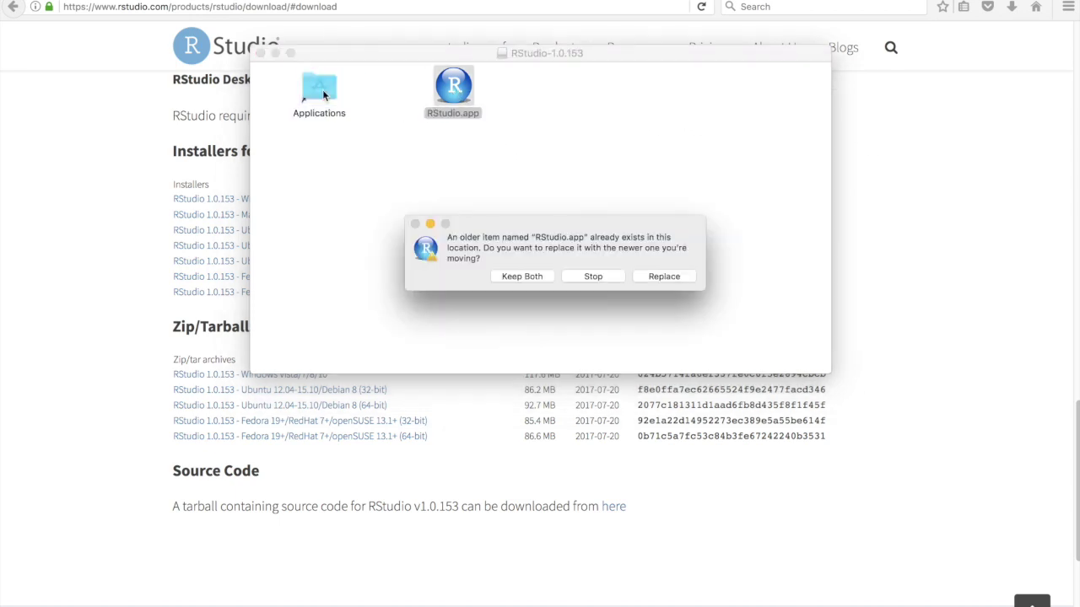
{"action": "left_click", "coordinate": [677, 280]}
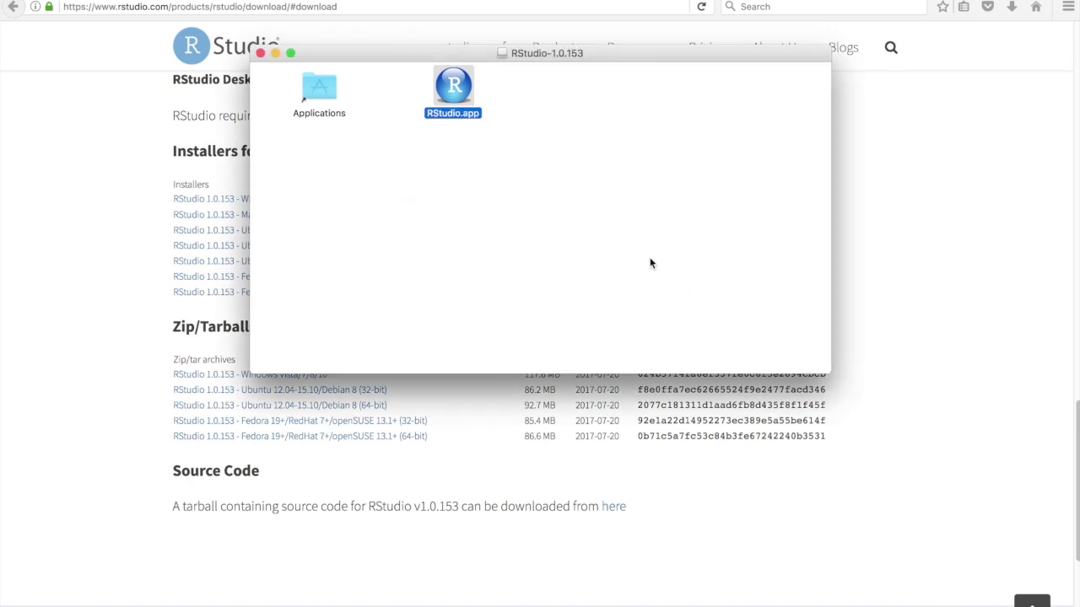
Step: Open the Applications folder and launch RStudio.app, approving the opening of the downloaded application
{"action": "double_click", "coordinate": [323, 88]}
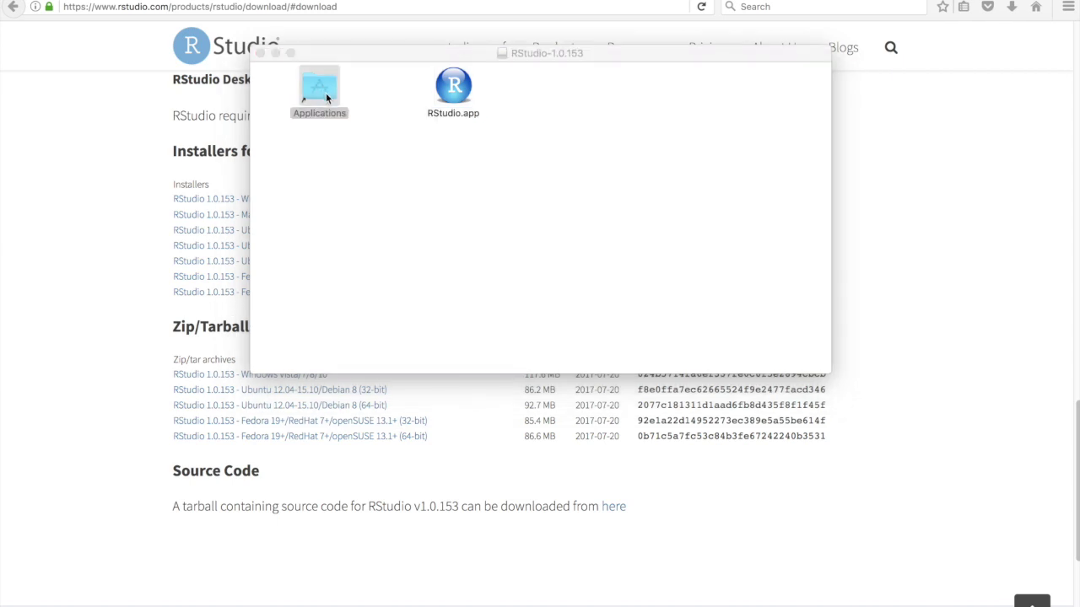
{"action": "left_click_drag", "start_coordinate": [0, 139], "coordinate": [844, 16]}
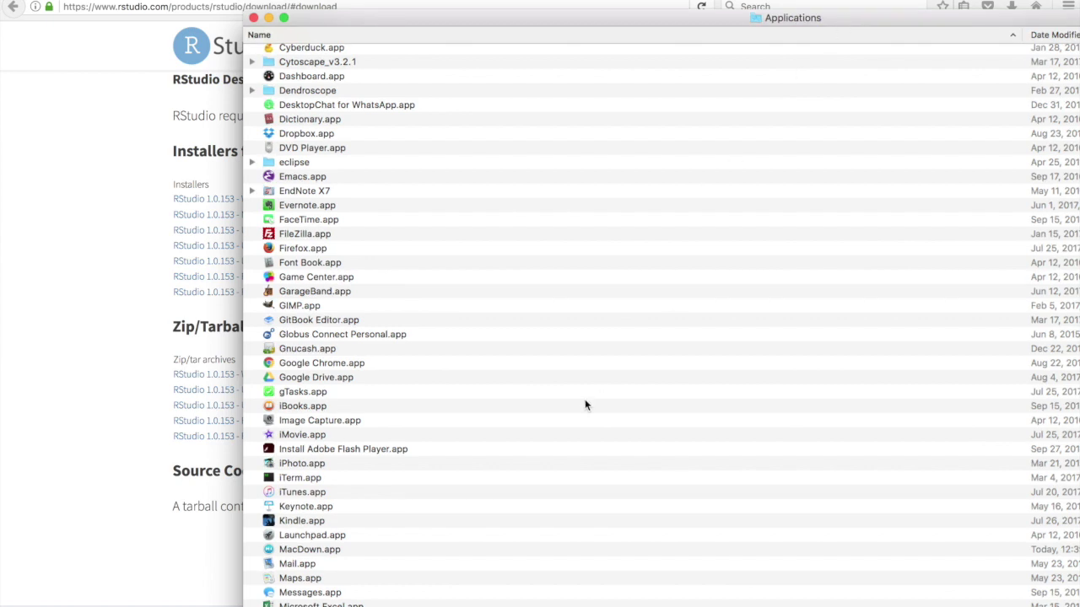
{"action": "scroll", "coordinate": [339, 440], "scroll_direction": "down", "scroll_amount": 8}
{"action": "scroll", "coordinate": [338, 440], "scroll_direction": "down", "scroll_amount": 3}
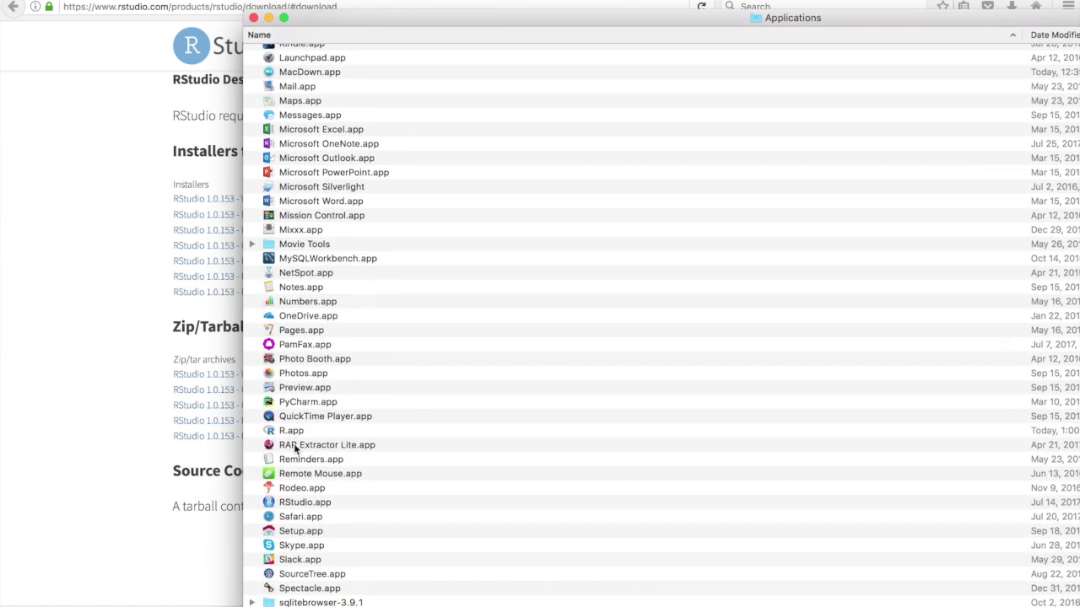
{"action": "left_click", "coordinate": [303, 501]}
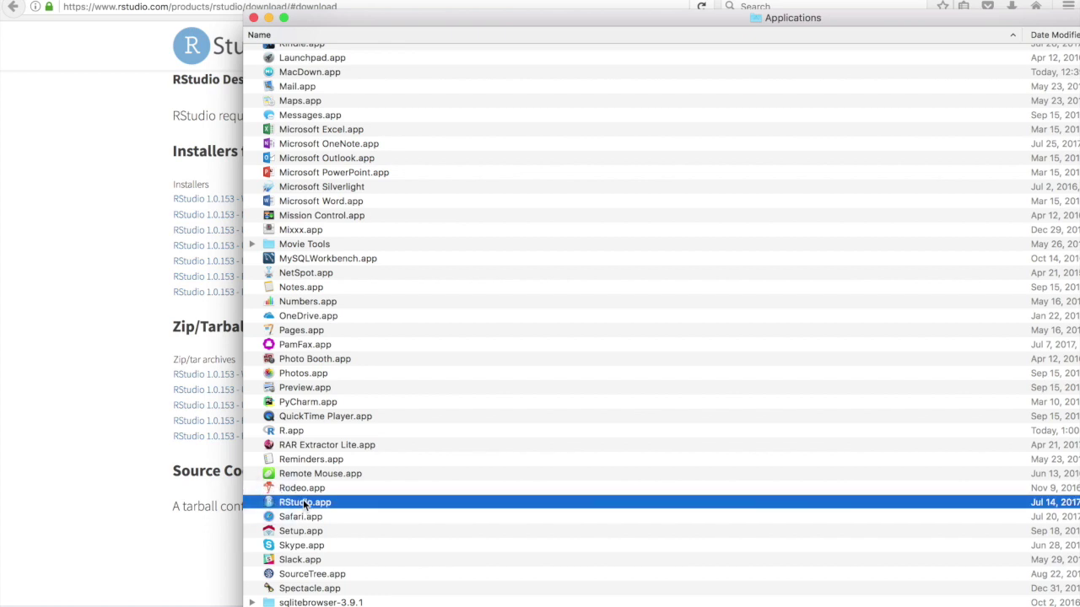
{"action": "double_click", "coordinate": [305, 503]}
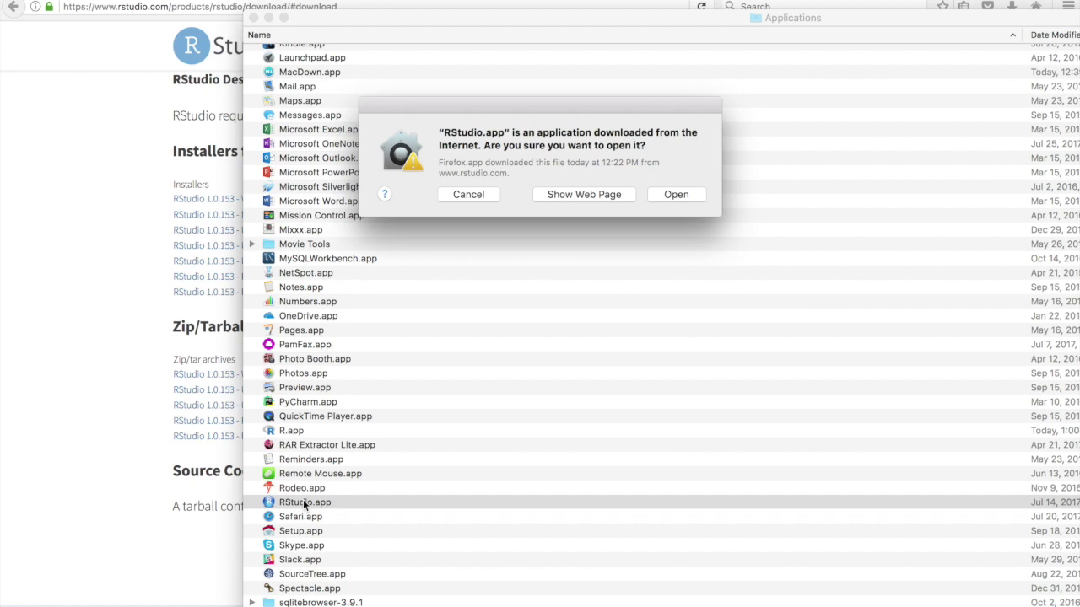
{"action": "left_click", "coordinate": [675, 195]}
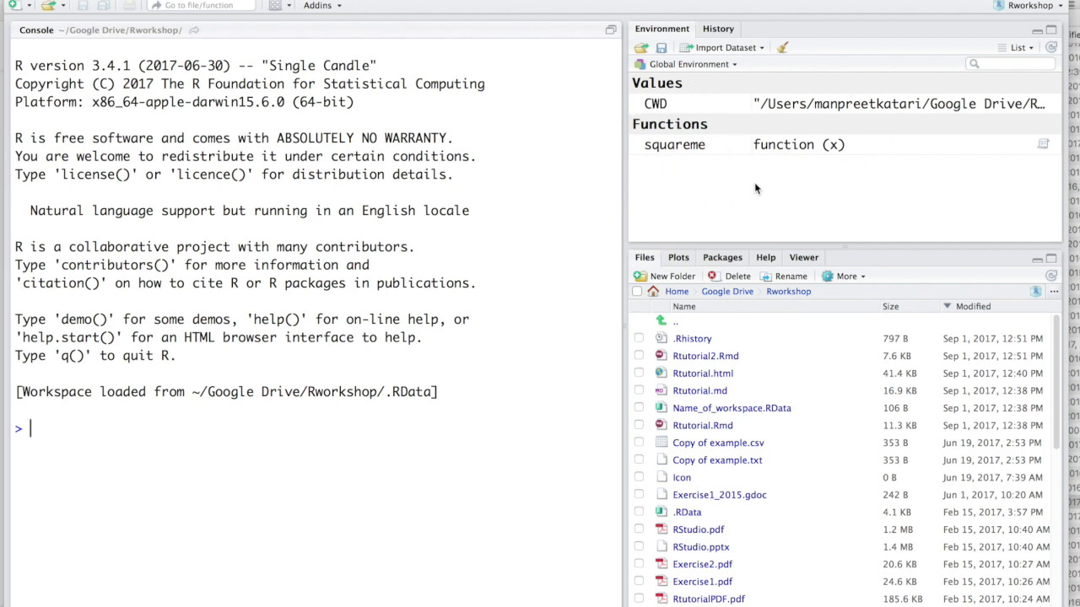
Step: Look through RStudio's command history, environment, plots, installed packages and help documentation
{"action": "left_click", "coordinate": [720, 32]}
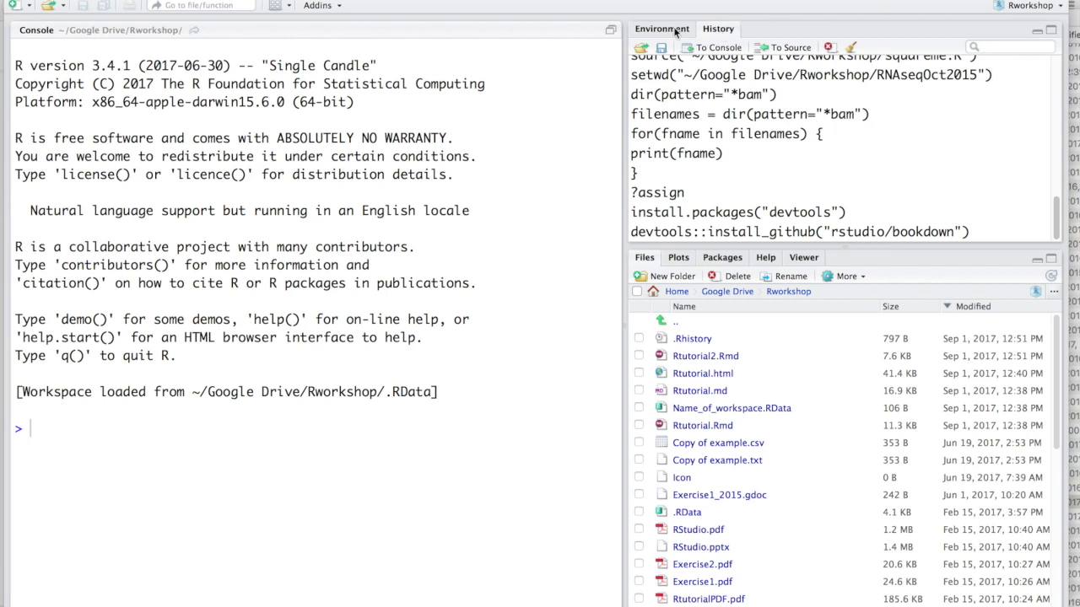
{"action": "left_click", "coordinate": [676, 31]}
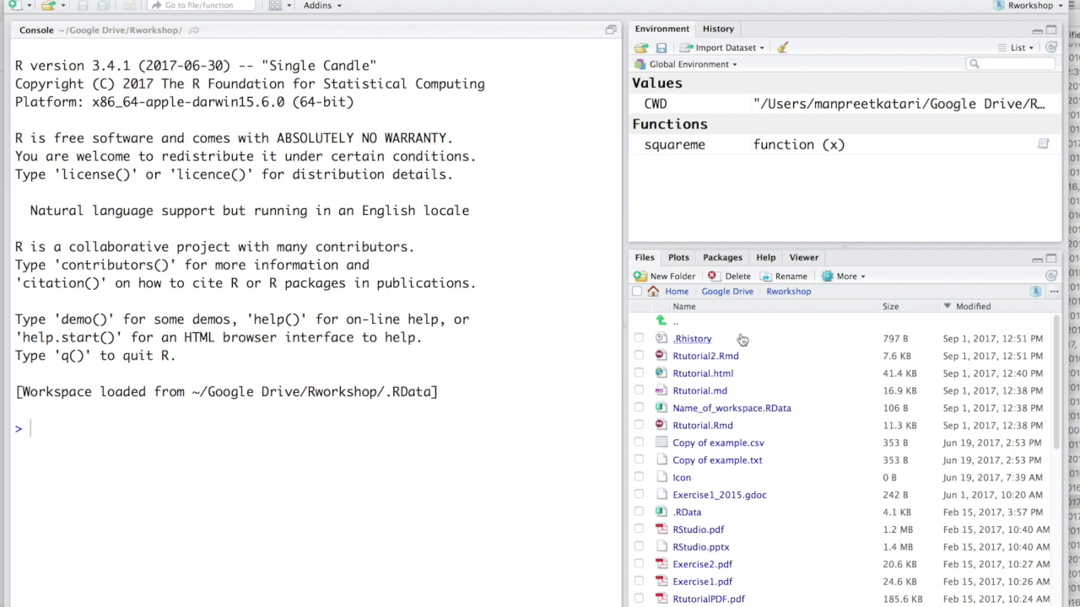
{"action": "left_click", "coordinate": [679, 260]}
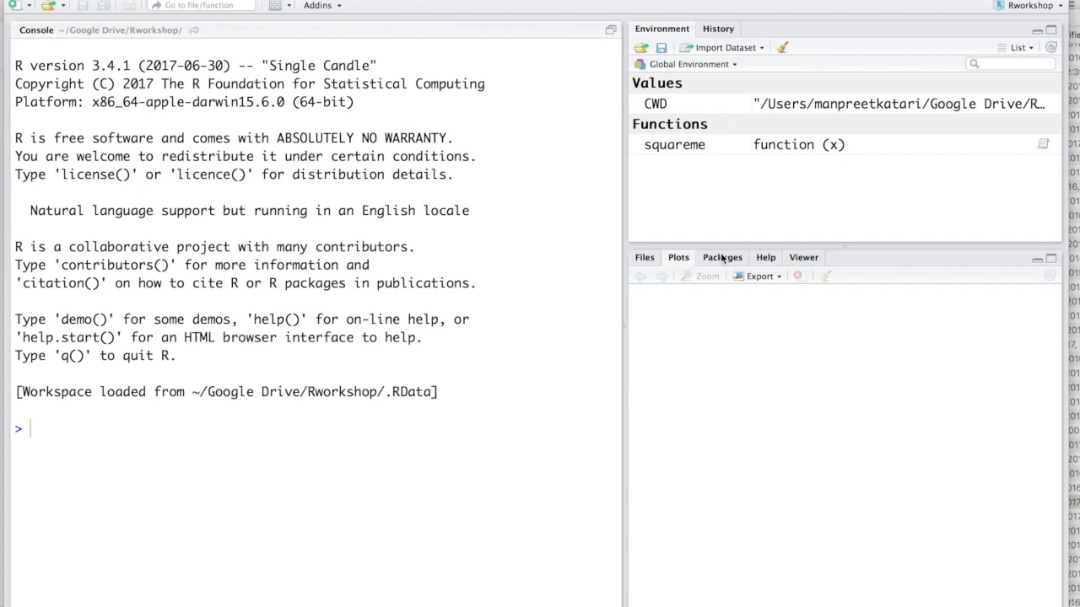
{"action": "left_click", "coordinate": [720, 258]}
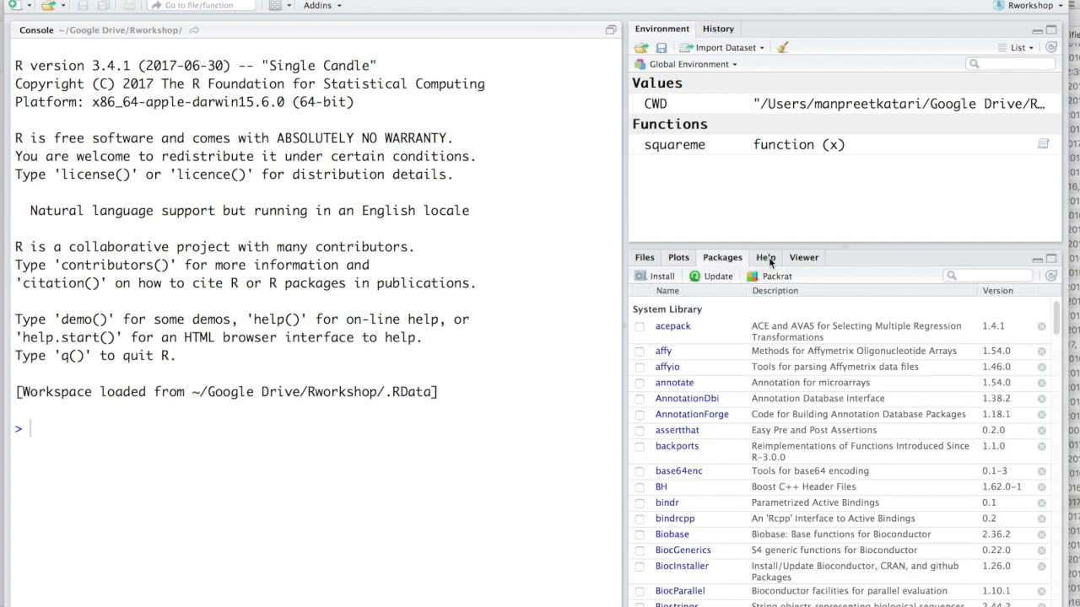
{"action": "left_click", "coordinate": [766, 258]}
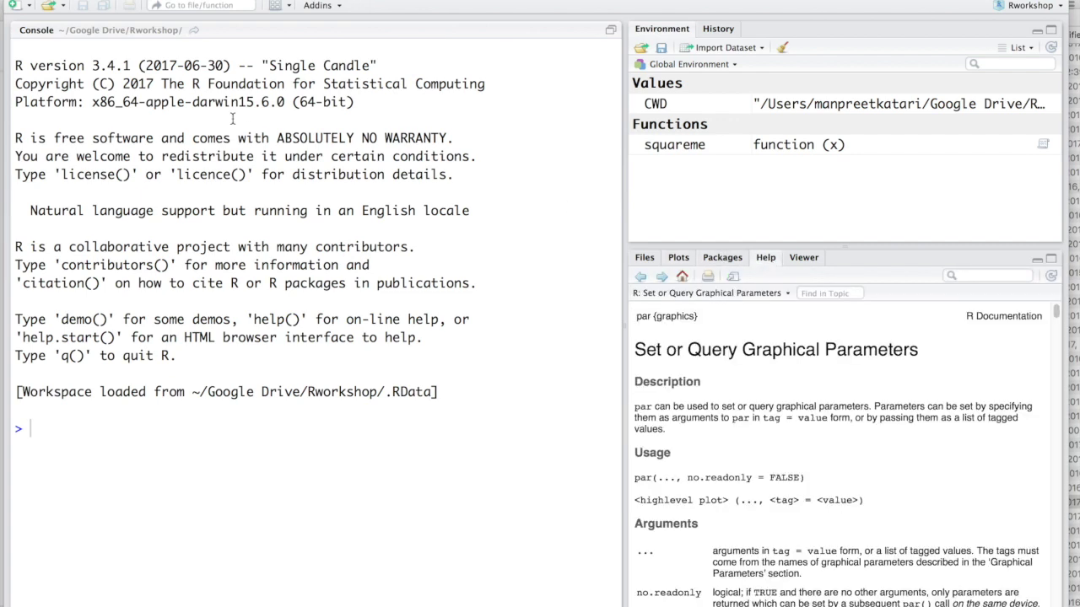
Step: Create a new R script containing print("hello") and run that line in the console
{"action": "left_click", "coordinate": [27, 6]}
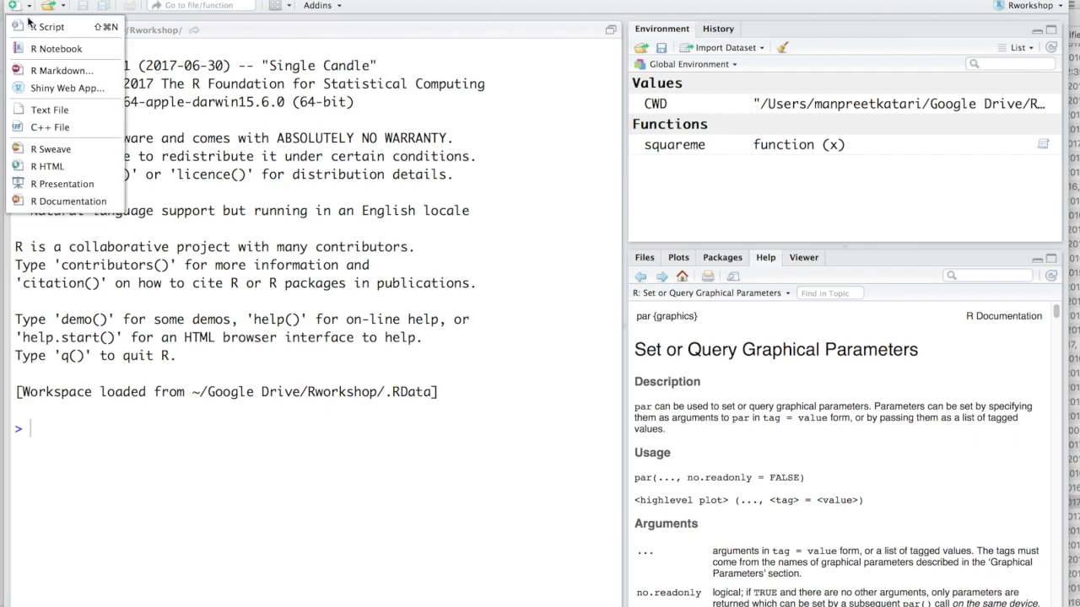
{"action": "left_click", "coordinate": [31, 27]}
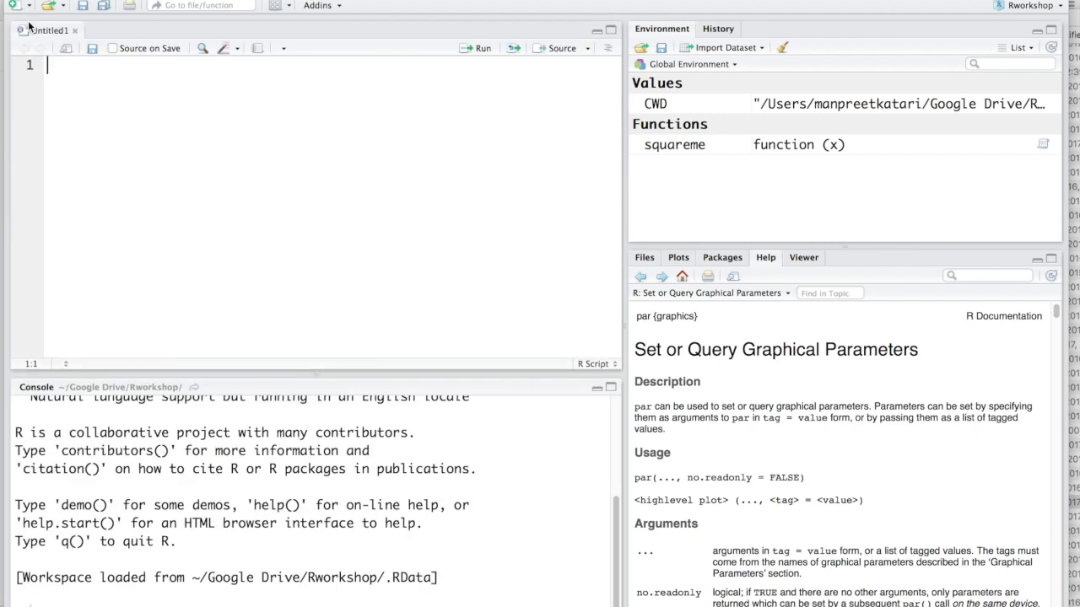
{"action": "type", "text": "pr"}
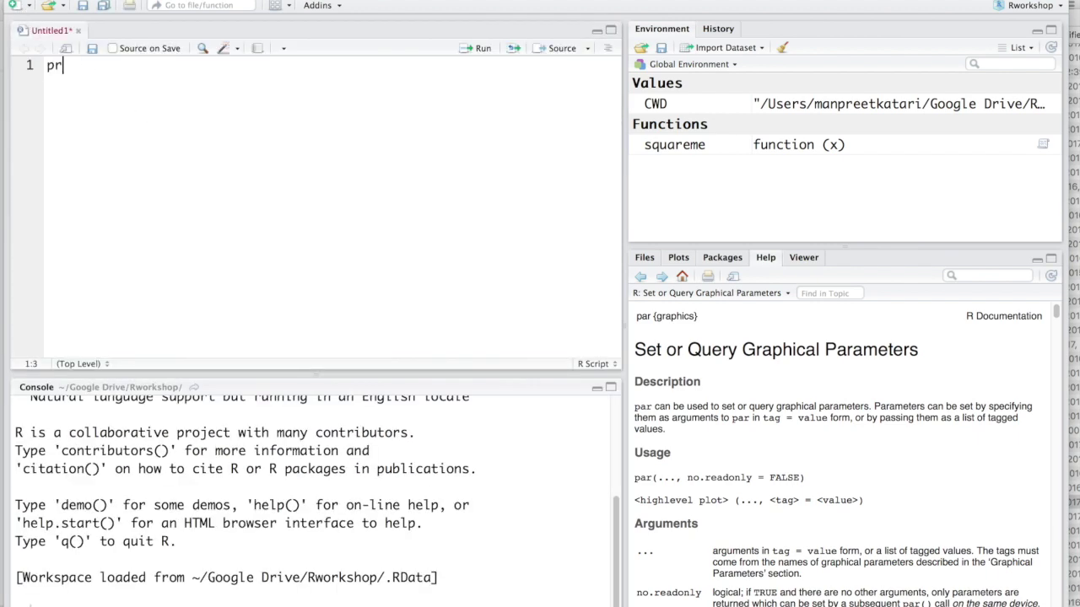
{"action": "type", "text": "int(\"hello"}
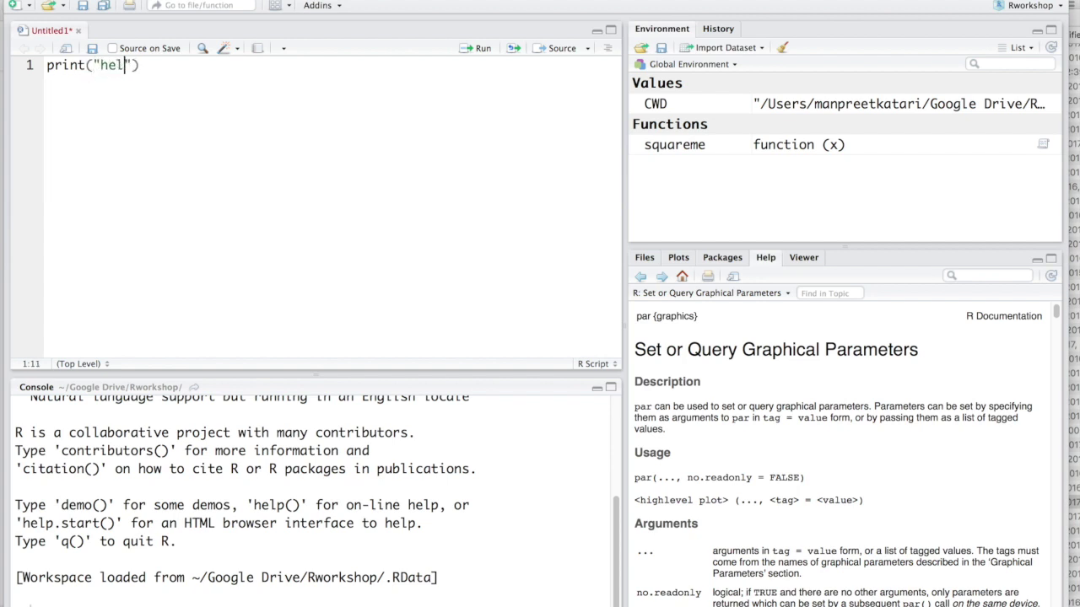
{"action": "type", "text": "\")"}
{"action": "key", "text": "super+Return"}
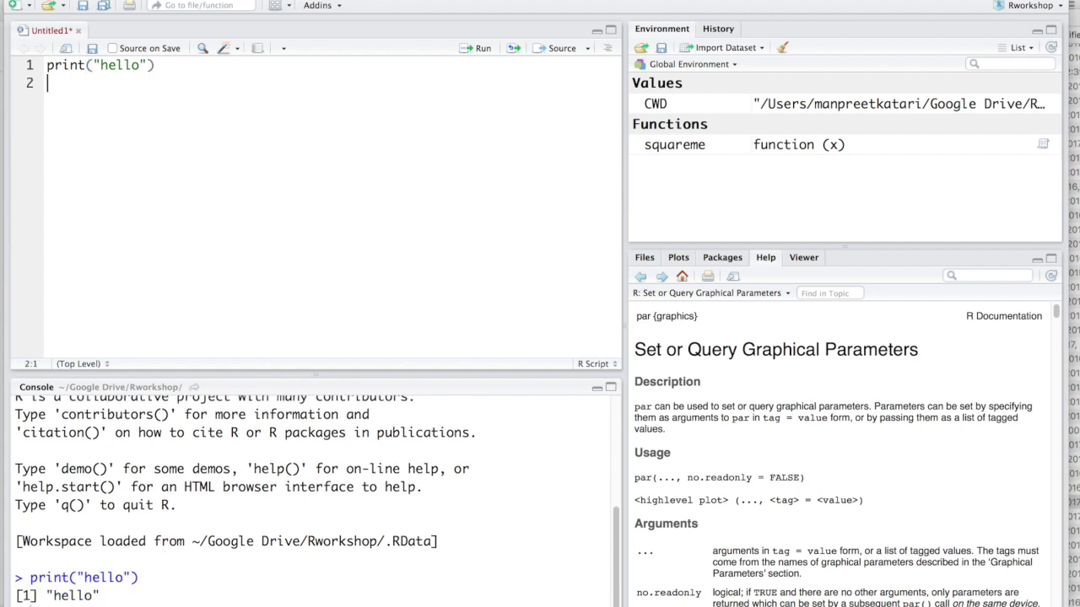